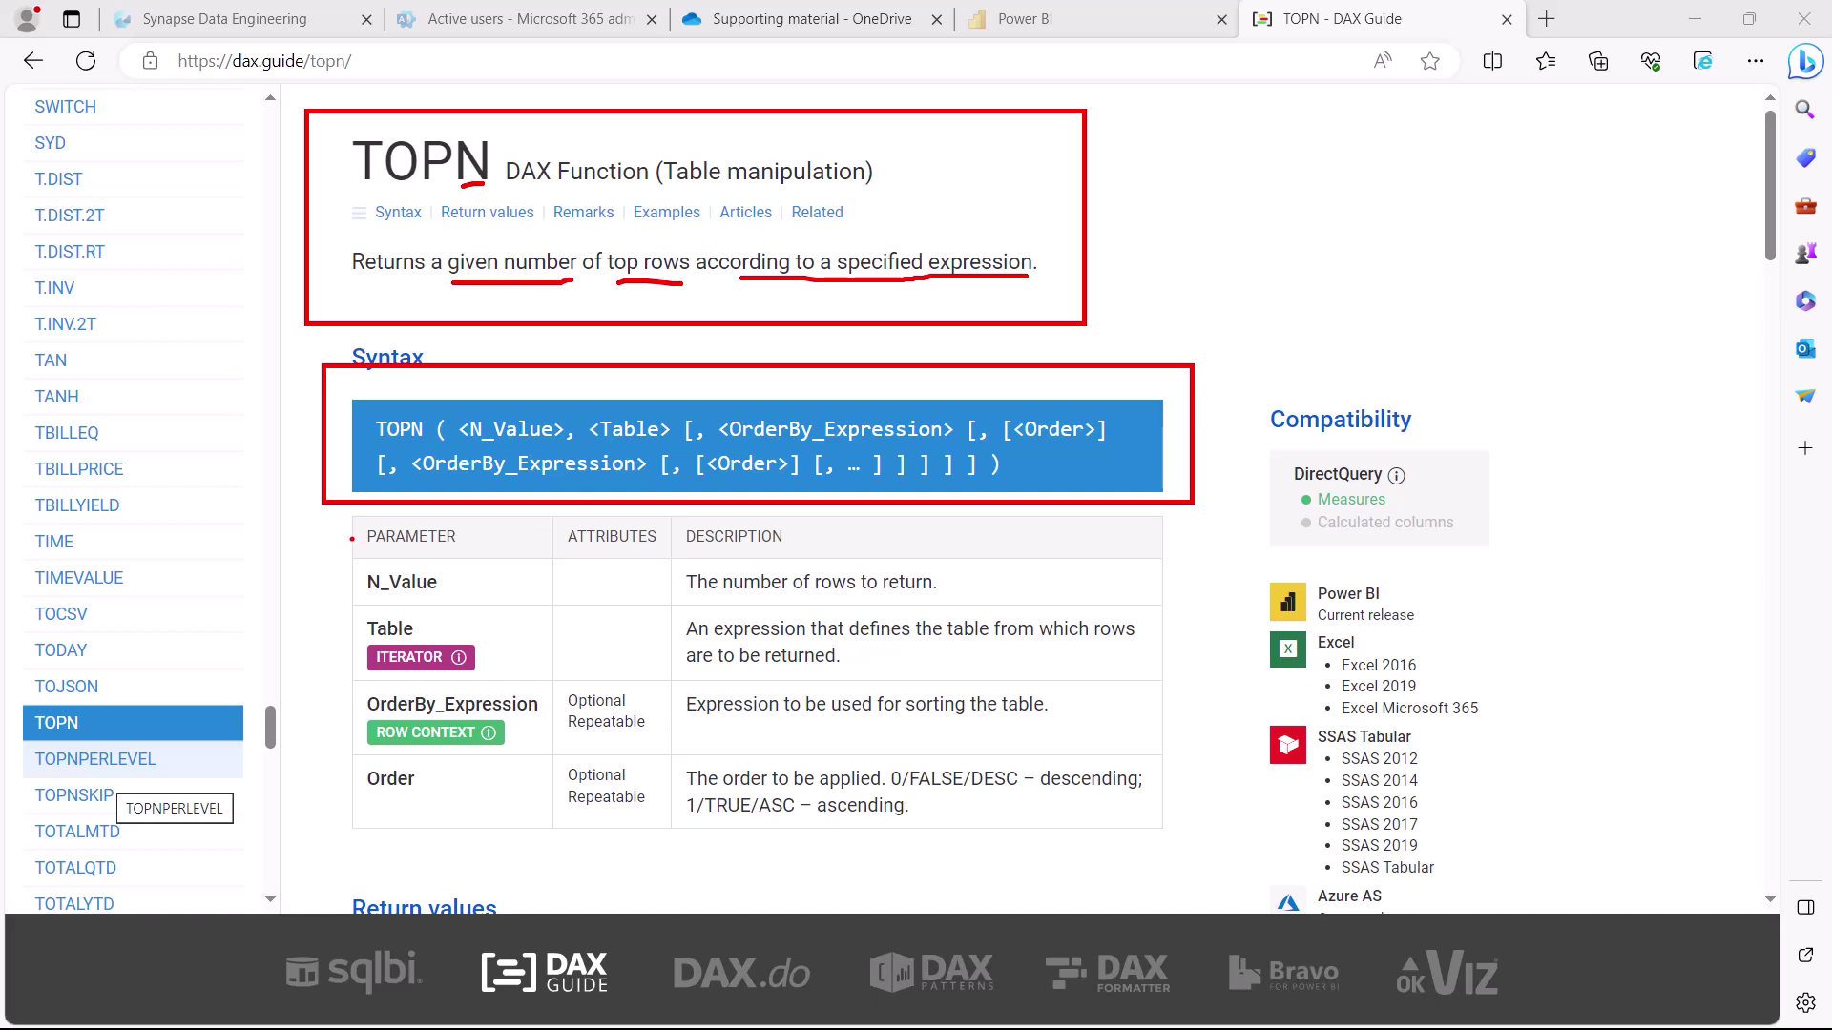
Read the TOPN parameter table, covering N_Value, Table, OrderBy_Expression and Order.
{"action": "key", "text": "Escape"}
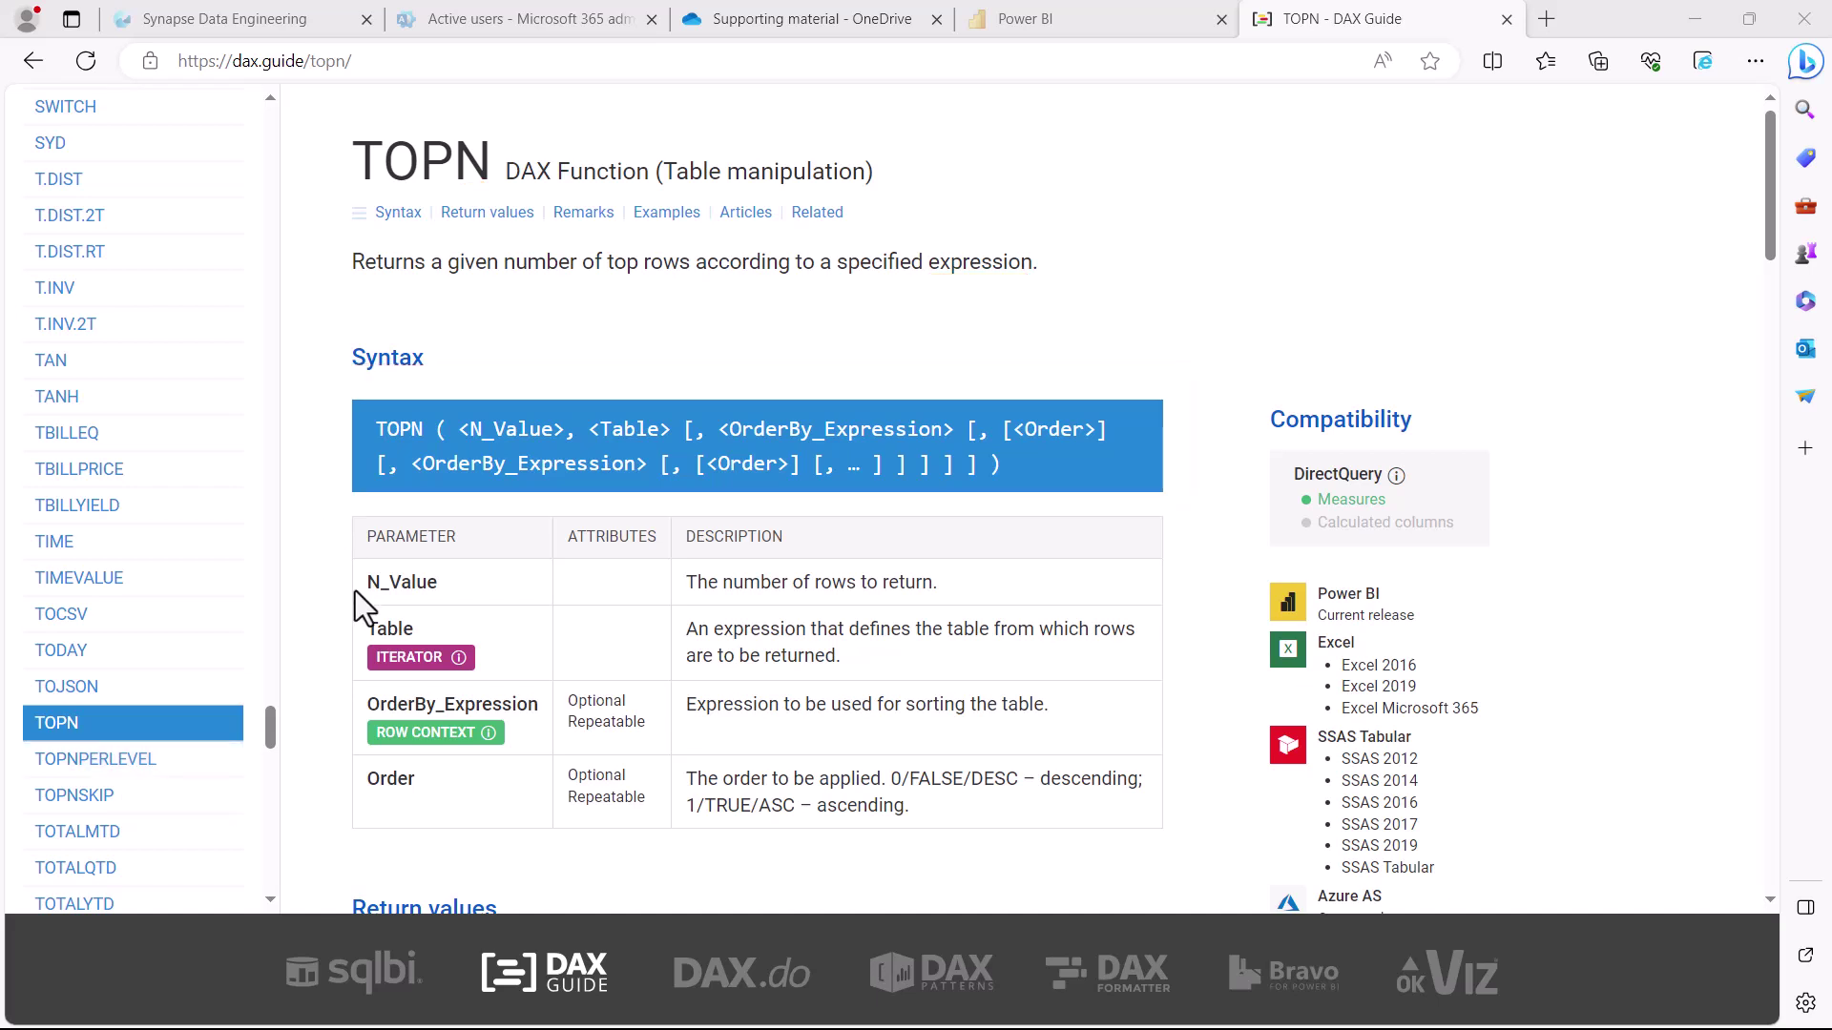
{"action": "key", "text": "ctrl+2"}
{"action": "left_click_drag", "start_coordinate": [361, 603], "coordinate": [420, 594]}
{"action": "left_click_drag", "start_coordinate": [795, 606], "coordinate": [904, 598]}
{"action": "left_click_drag", "start_coordinate": [375, 679], "coordinate": [488, 680]}
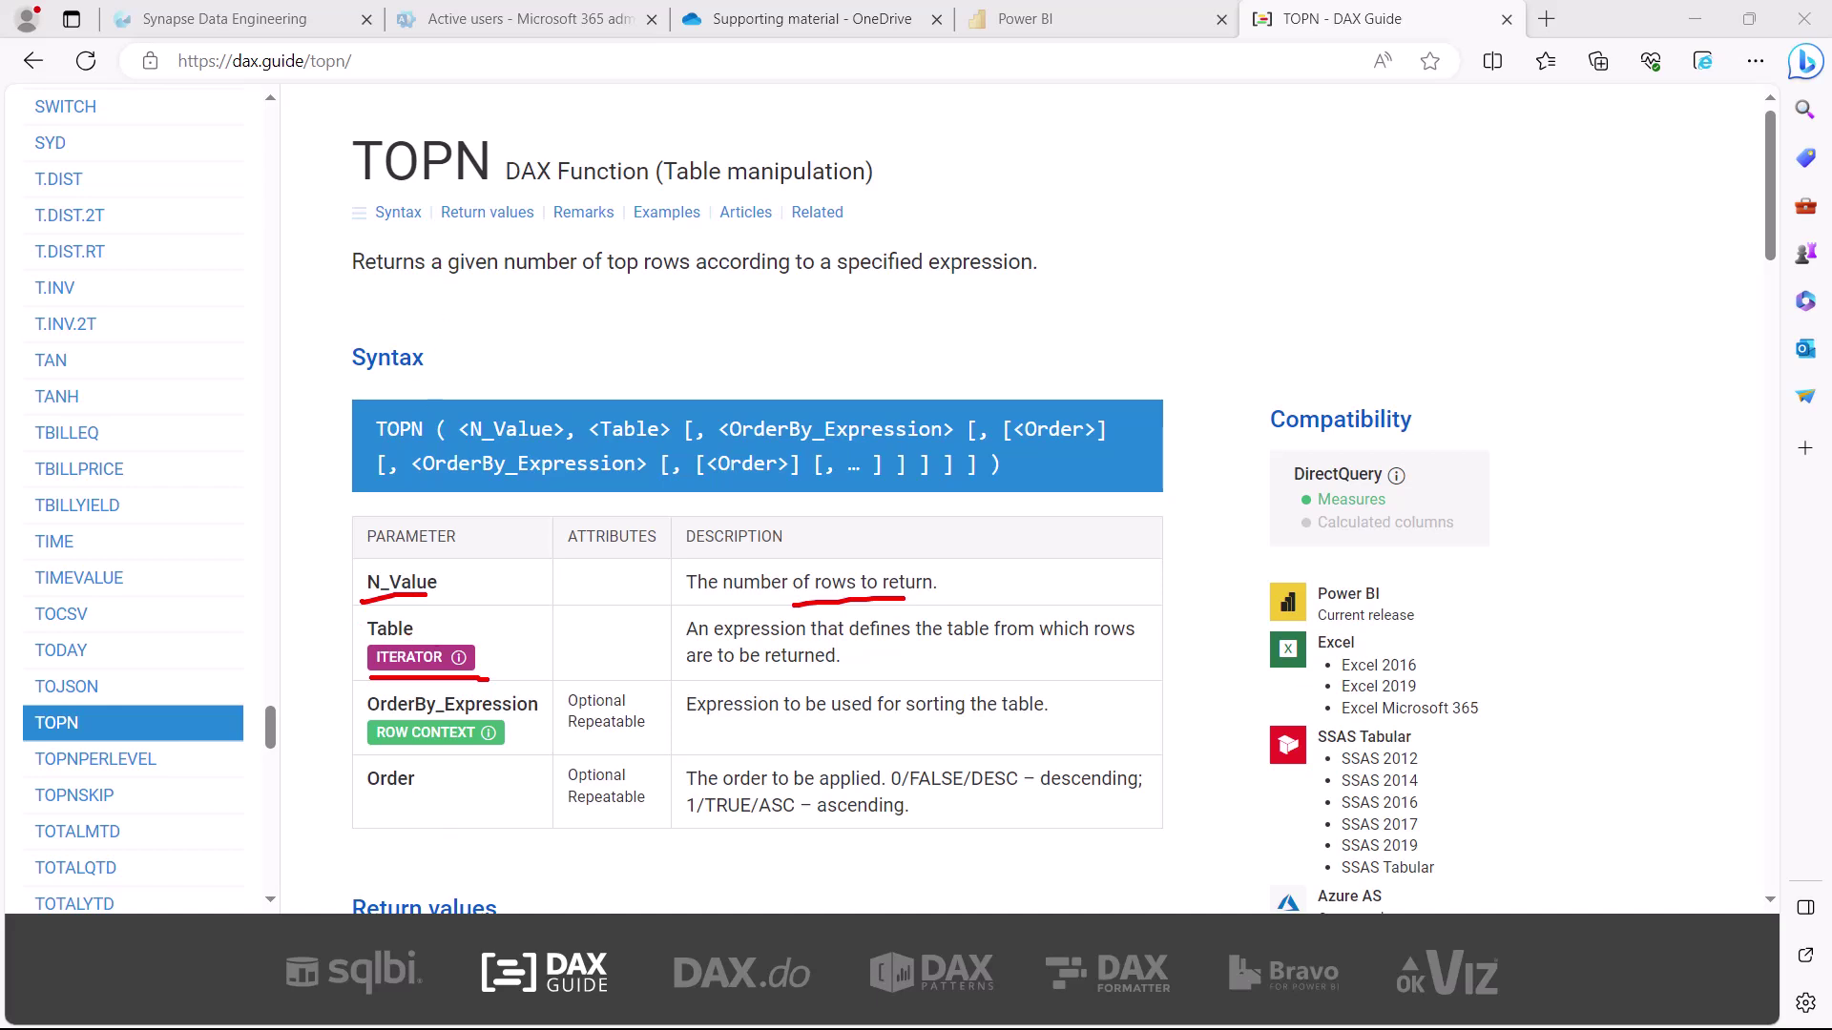
{"action": "left_click_drag", "start_coordinate": [346, 679], "coordinate": [340, 830]}
{"action": "mouse_move", "coordinate": [688, 733]}
{"action": "left_mouse_down"}
{"action": "mouse_move", "coordinate": [1061, 708]}
{"action": "mouse_move", "coordinate": [1027, 676]}
{"action": "mouse_move", "coordinate": [693, 680]}
{"action": "mouse_move", "coordinate": [672, 698]}
{"action": "mouse_move", "coordinate": [689, 732]}
{"action": "left_mouse_up"}
{"action": "left_click_drag", "start_coordinate": [359, 800], "coordinate": [413, 798]}
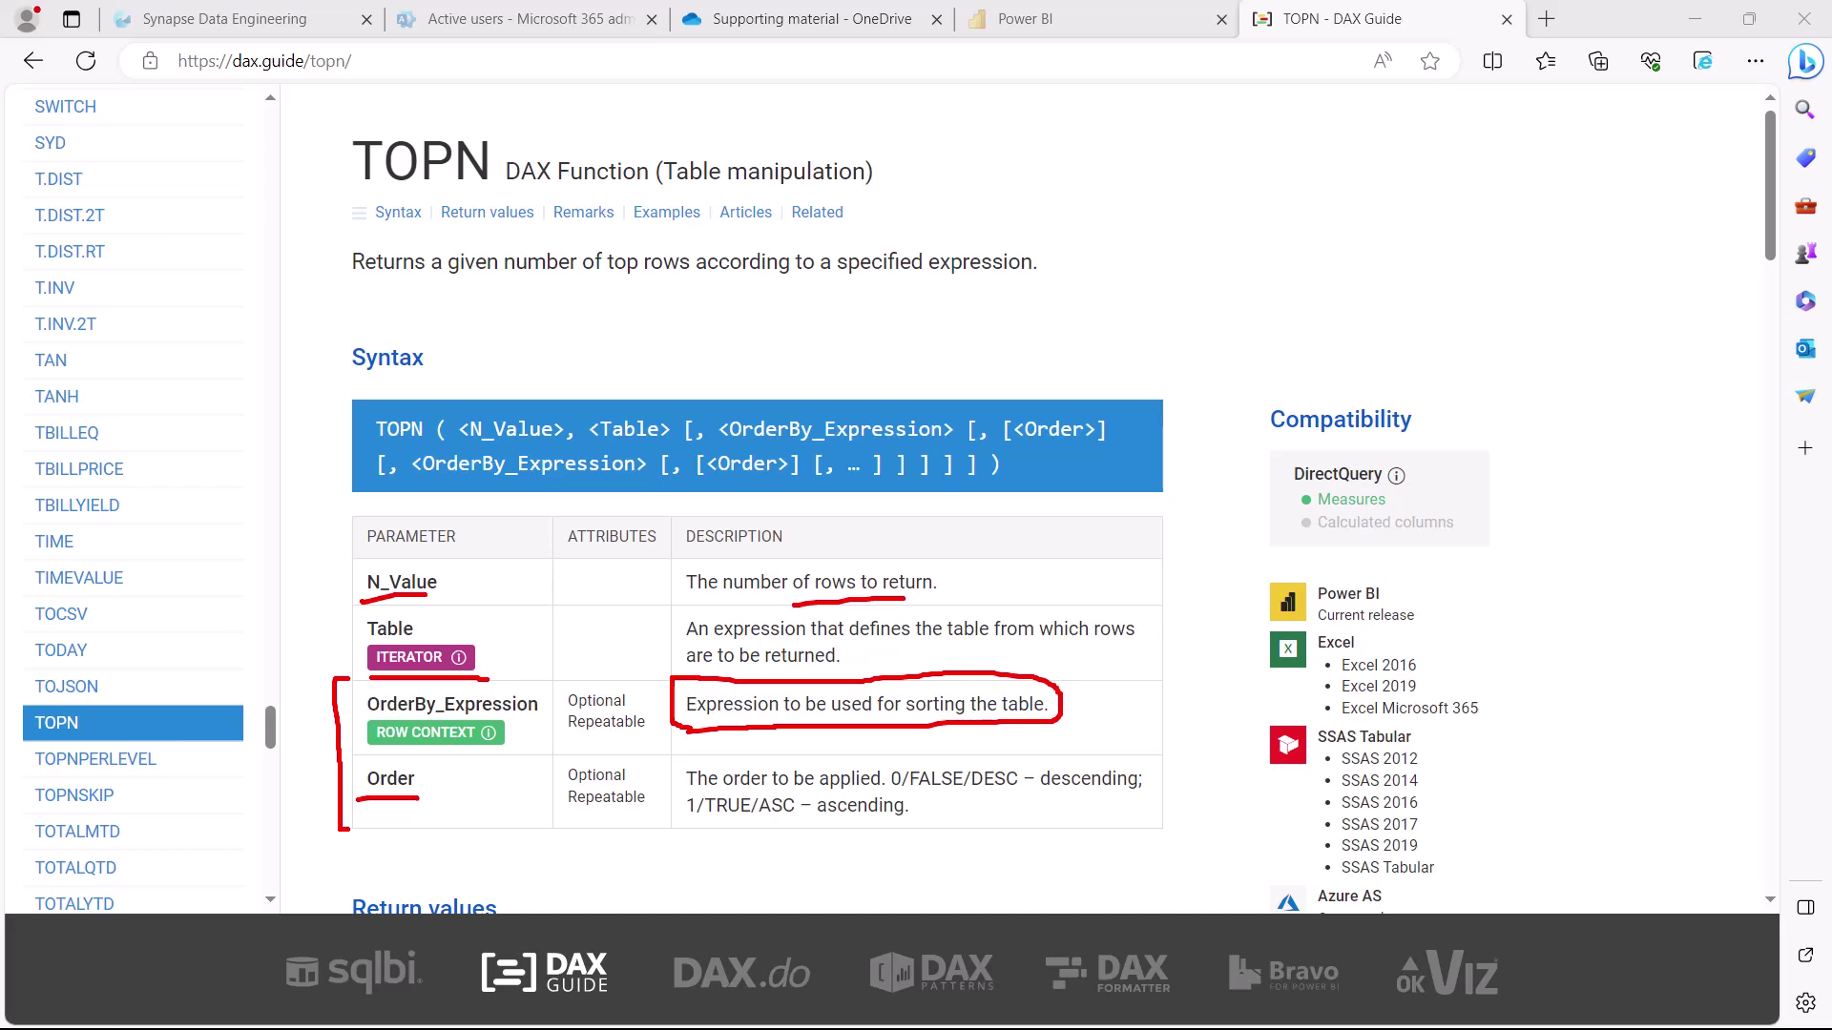
{"action": "key", "text": "alt+Tab"}
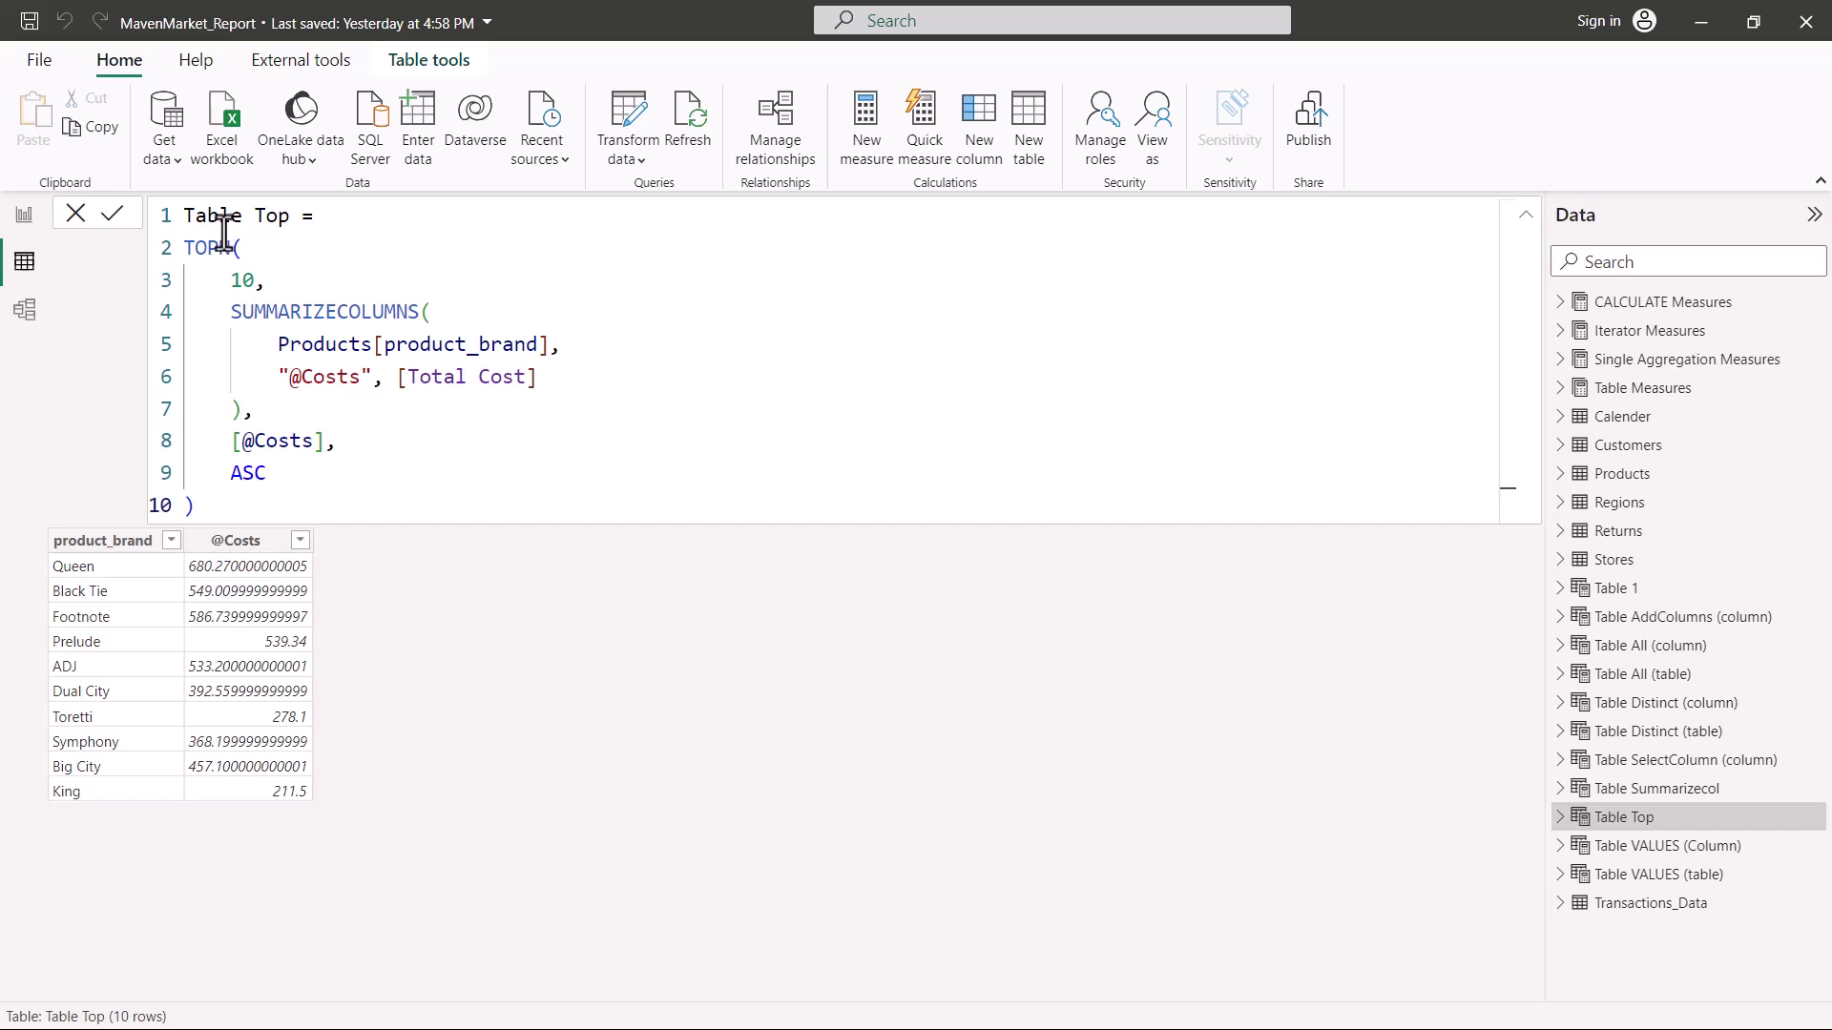
{"action": "left_click", "coordinate": [185, 250]}
{"action": "left_click_drag", "start_coordinate": [218, 291], "coordinate": [281, 291]}
{"action": "key", "text": "Escape"}
{"action": "mouse_move", "coordinate": [212, 299]}
{"action": "left_mouse_down"}
{"action": "mouse_move", "coordinate": [541, 397]}
{"action": "mouse_move", "coordinate": [570, 435]}
{"action": "left_mouse_up"}
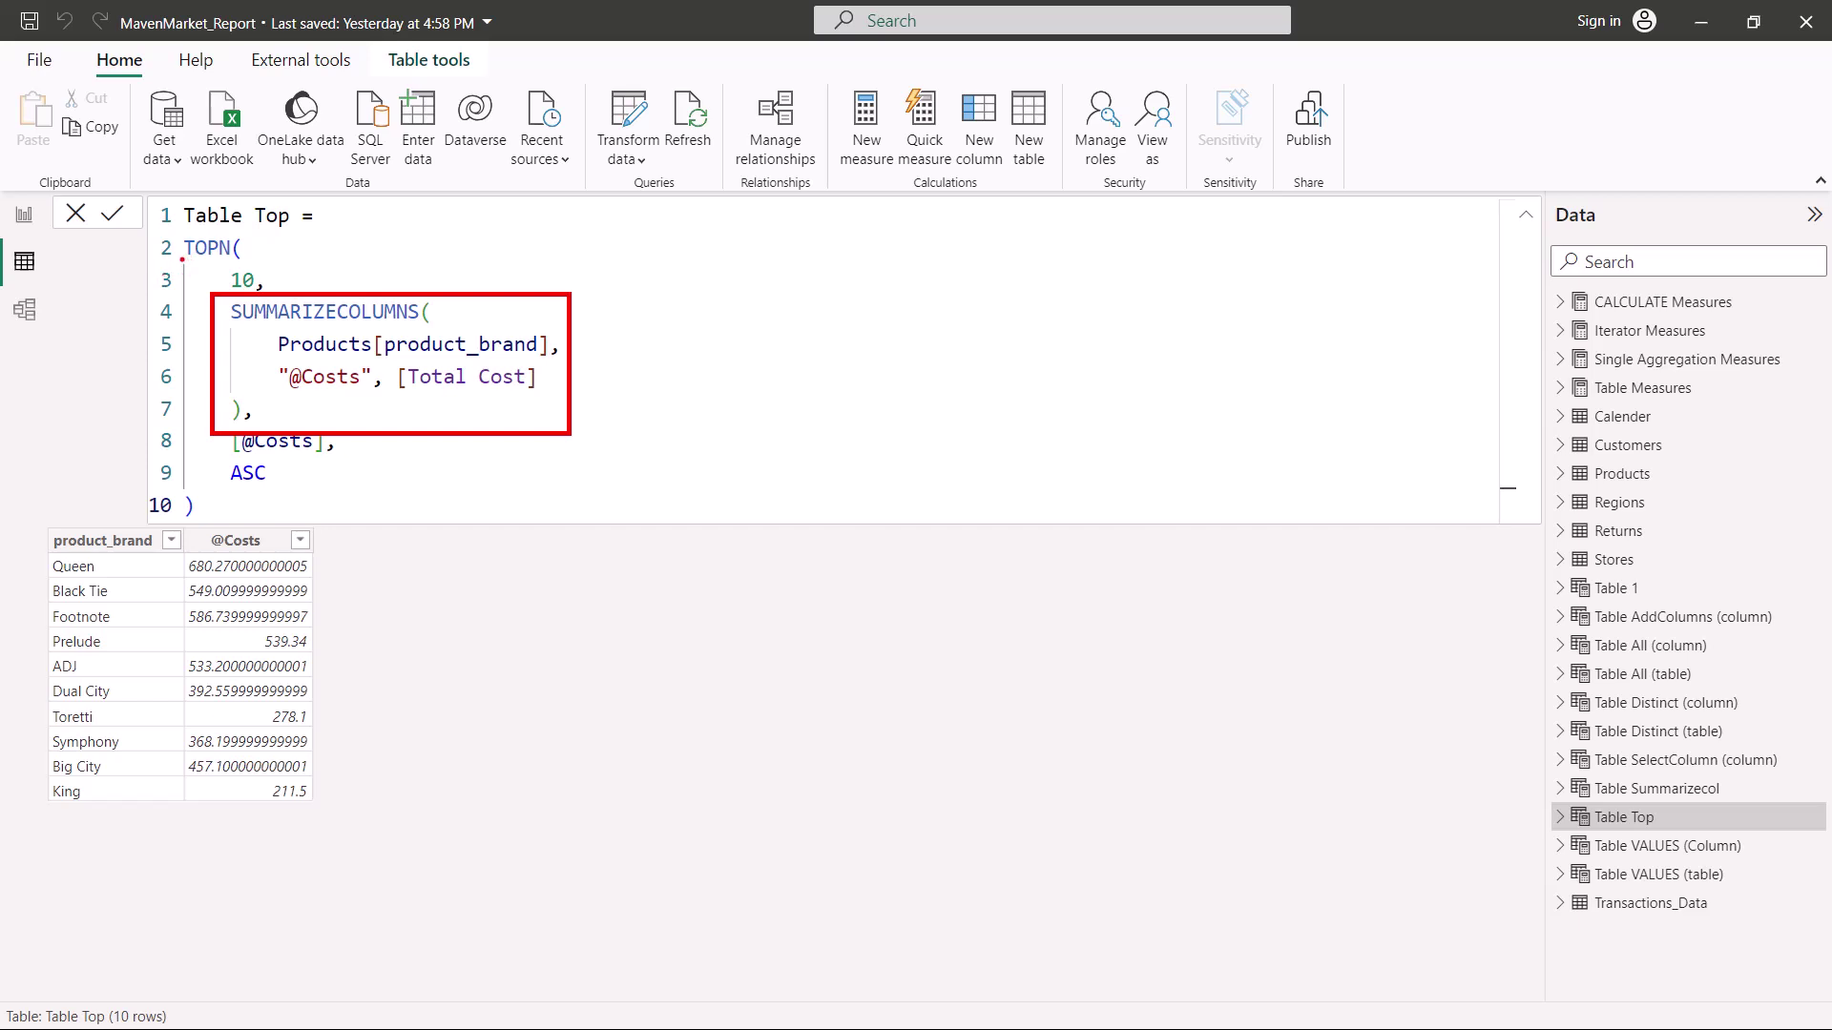
{"action": "left_click_drag", "start_coordinate": [205, 258], "coordinate": [232, 258]}
{"action": "left_click_drag", "start_coordinate": [233, 331], "coordinate": [436, 327]}
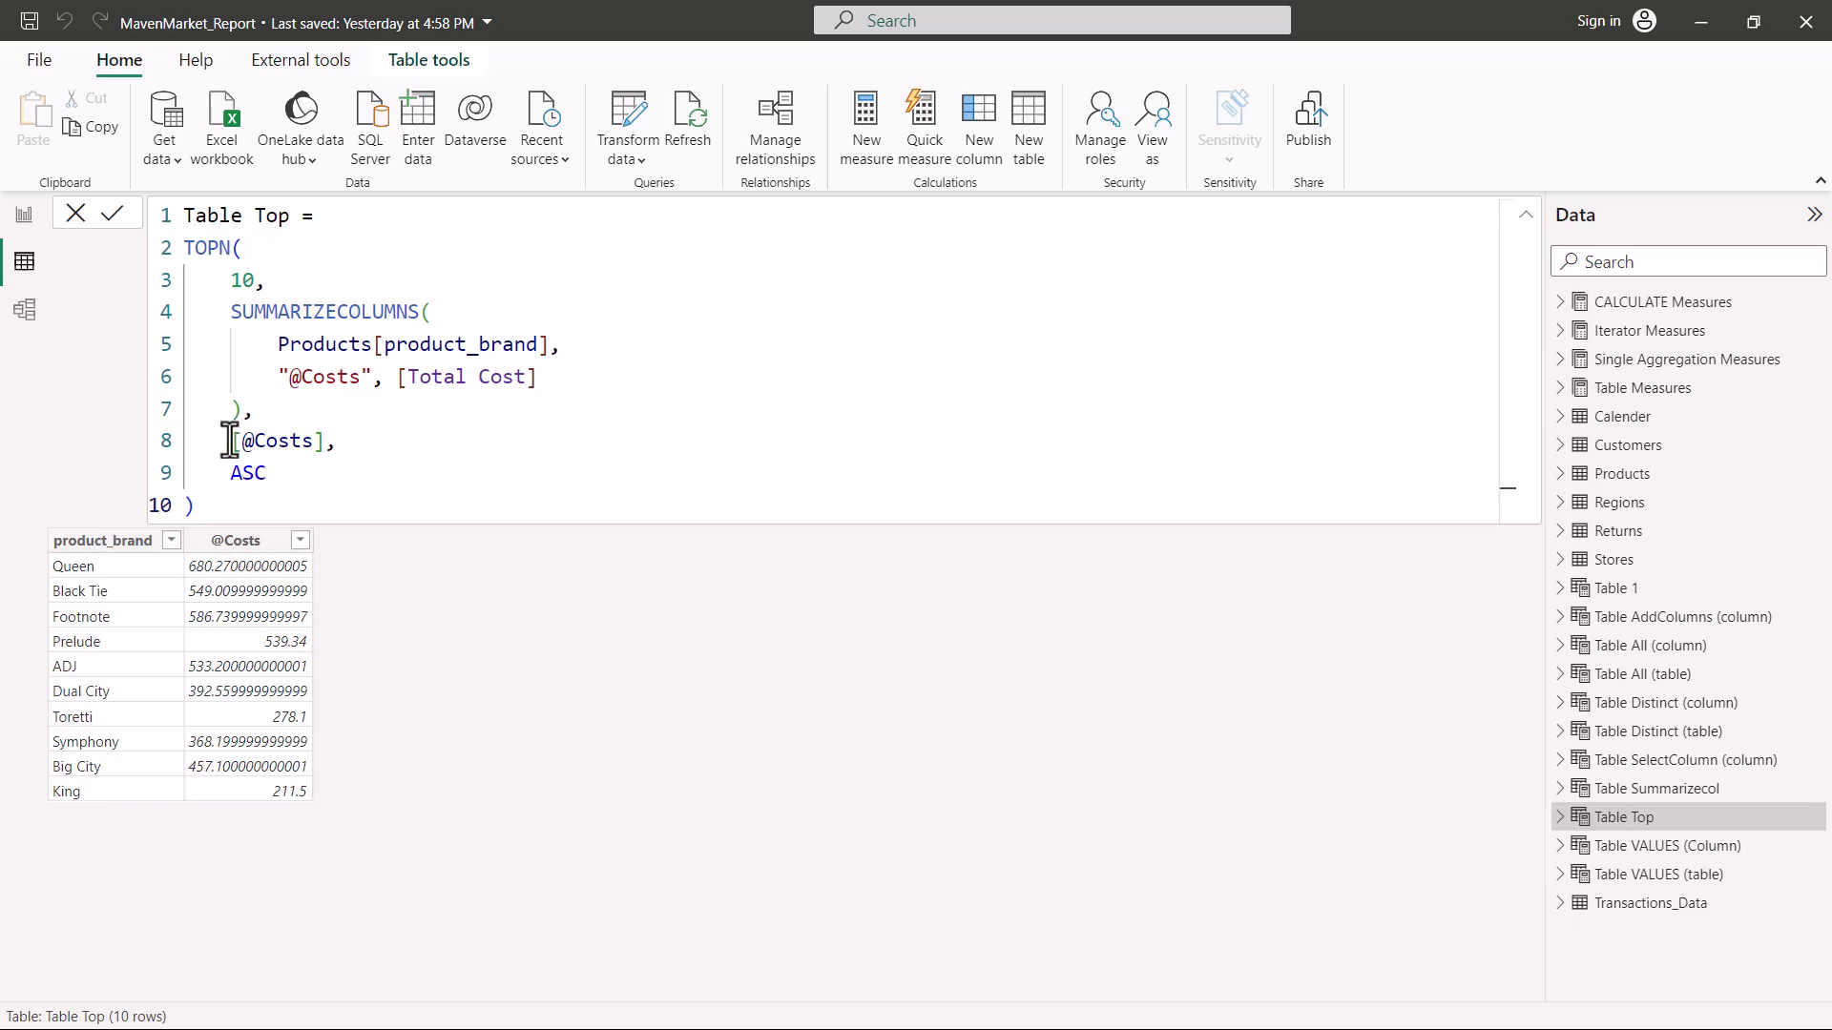
{"action": "left_click_drag", "start_coordinate": [232, 440], "coordinate": [315, 439]}
{"action": "left_click", "coordinate": [307, 442]}
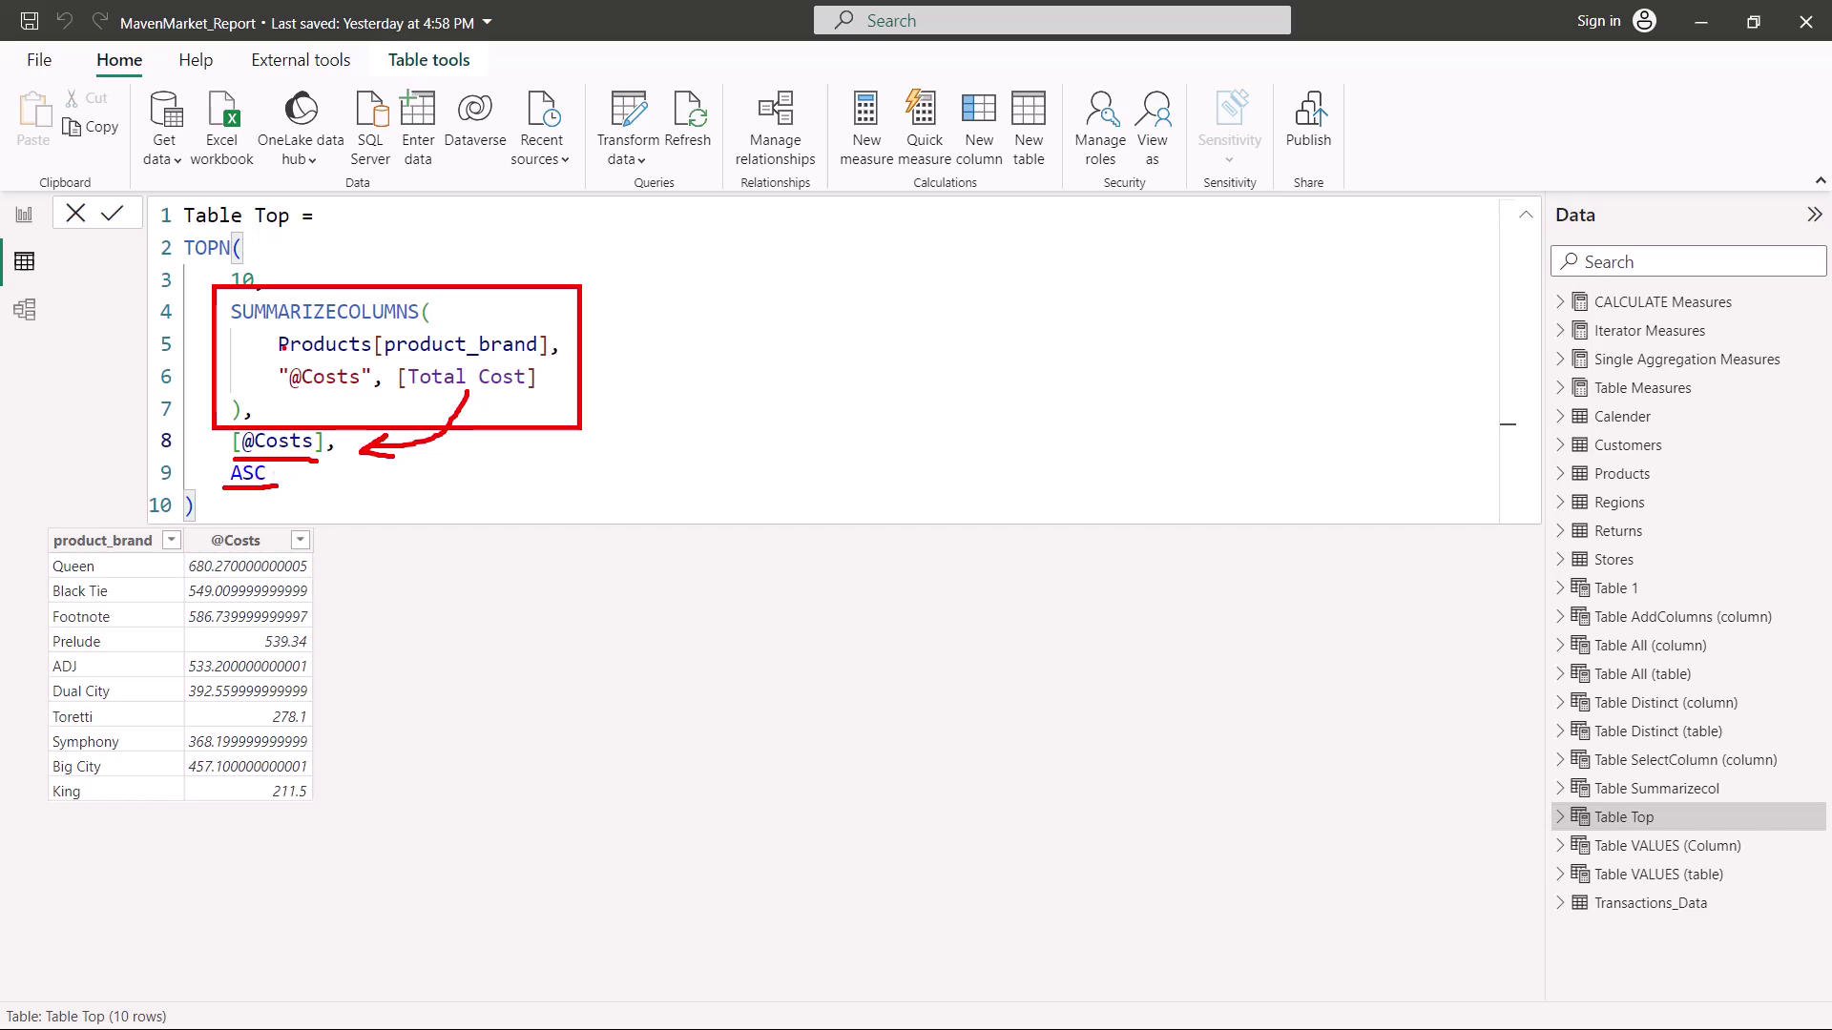
{"action": "mouse_move", "coordinate": [690, 233]}
{"action": "left_mouse_down"}
{"action": "mouse_move", "coordinate": [683, 461]}
{"action": "mouse_move", "coordinate": [671, 426]}
{"action": "mouse_move", "coordinate": [718, 420]}
{"action": "left_mouse_up"}
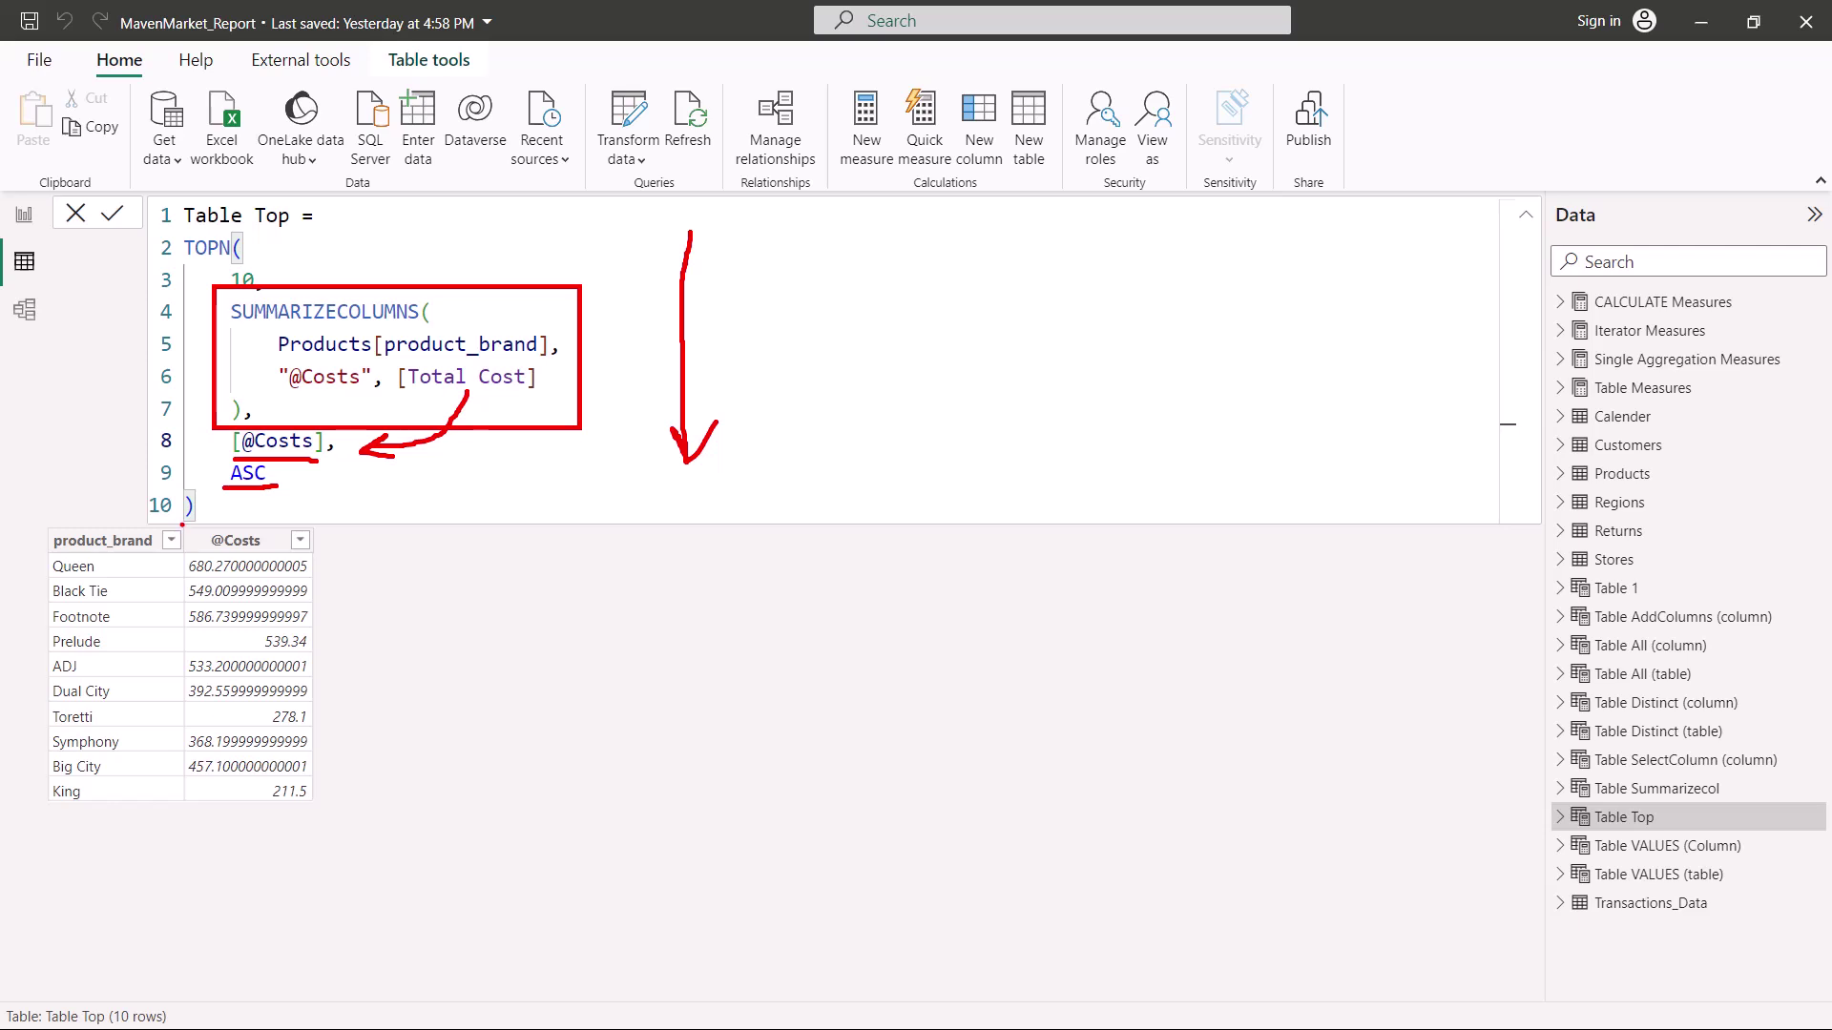
{"action": "mouse_move", "coordinate": [43, 517]}
{"action": "left_mouse_down"}
{"action": "mouse_move", "coordinate": [289, 670]}
{"action": "mouse_move", "coordinate": [336, 830]}
{"action": "left_mouse_up"}
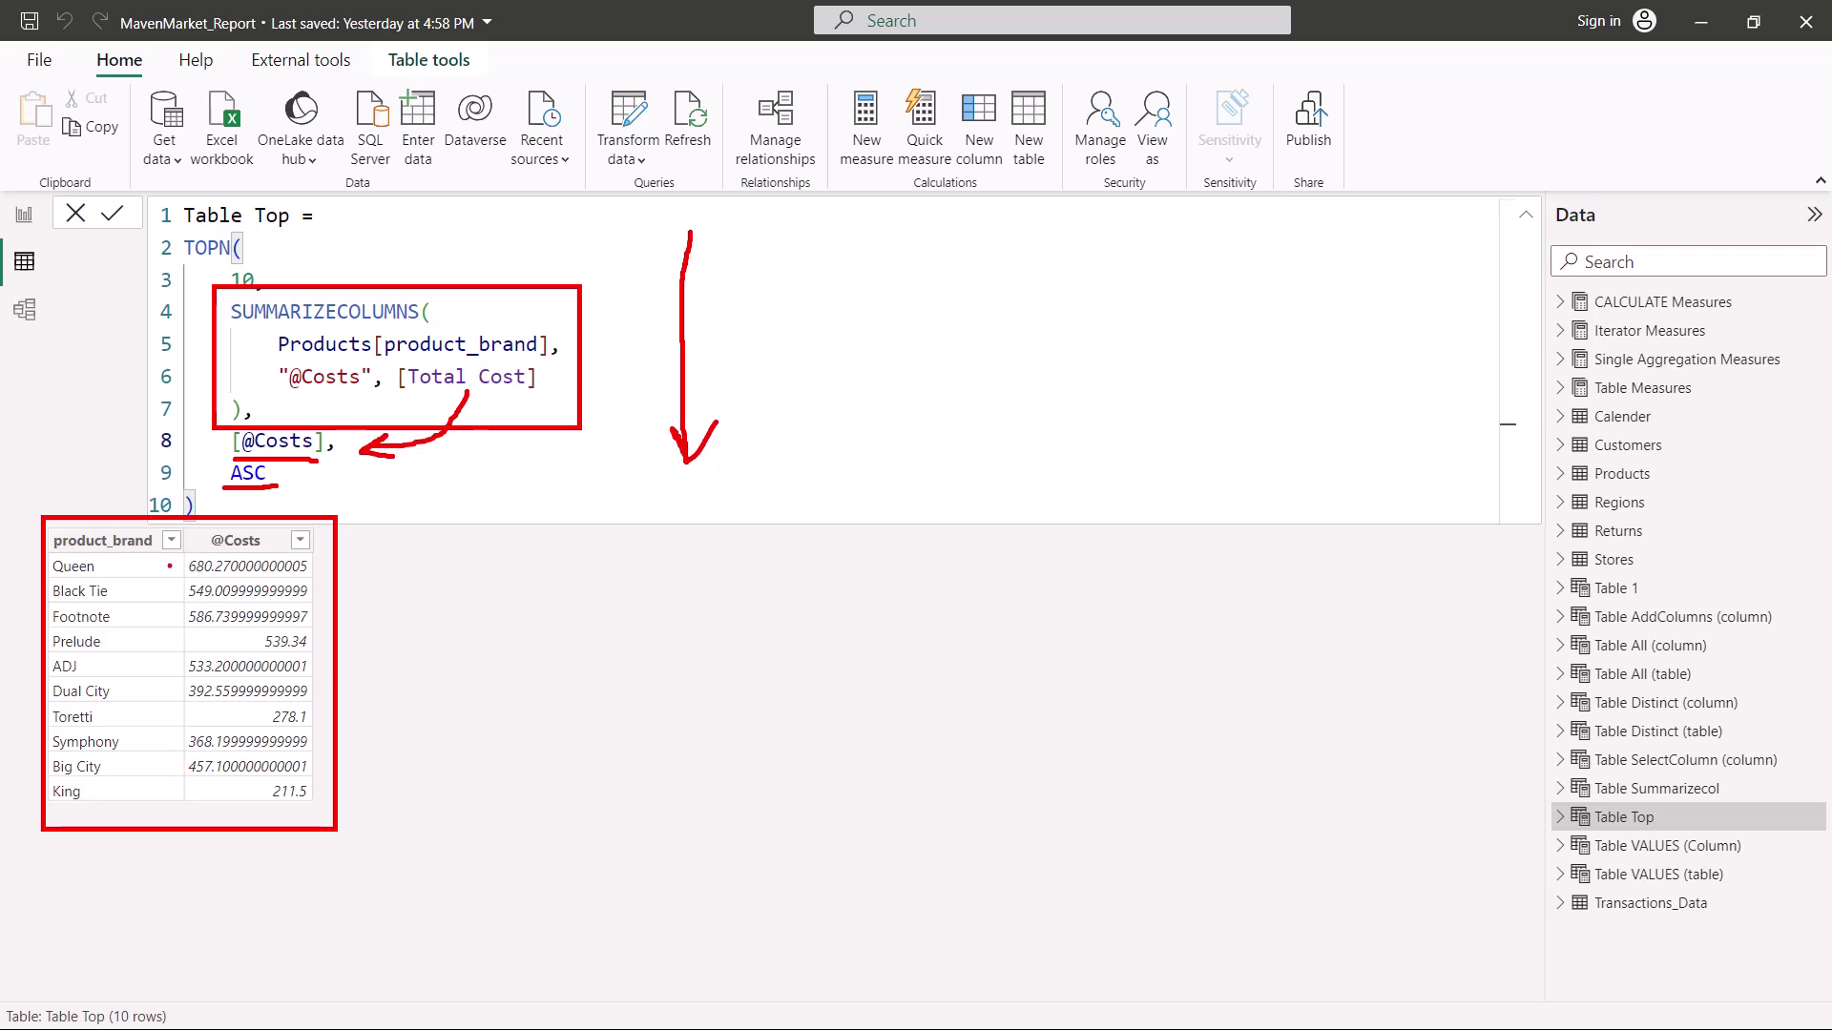
{"action": "mouse_move", "coordinate": [154, 564]}
{"action": "left_mouse_down"}
{"action": "mouse_move", "coordinate": [153, 780]}
{"action": "mouse_move", "coordinate": [172, 735]}
{"action": "left_mouse_up"}
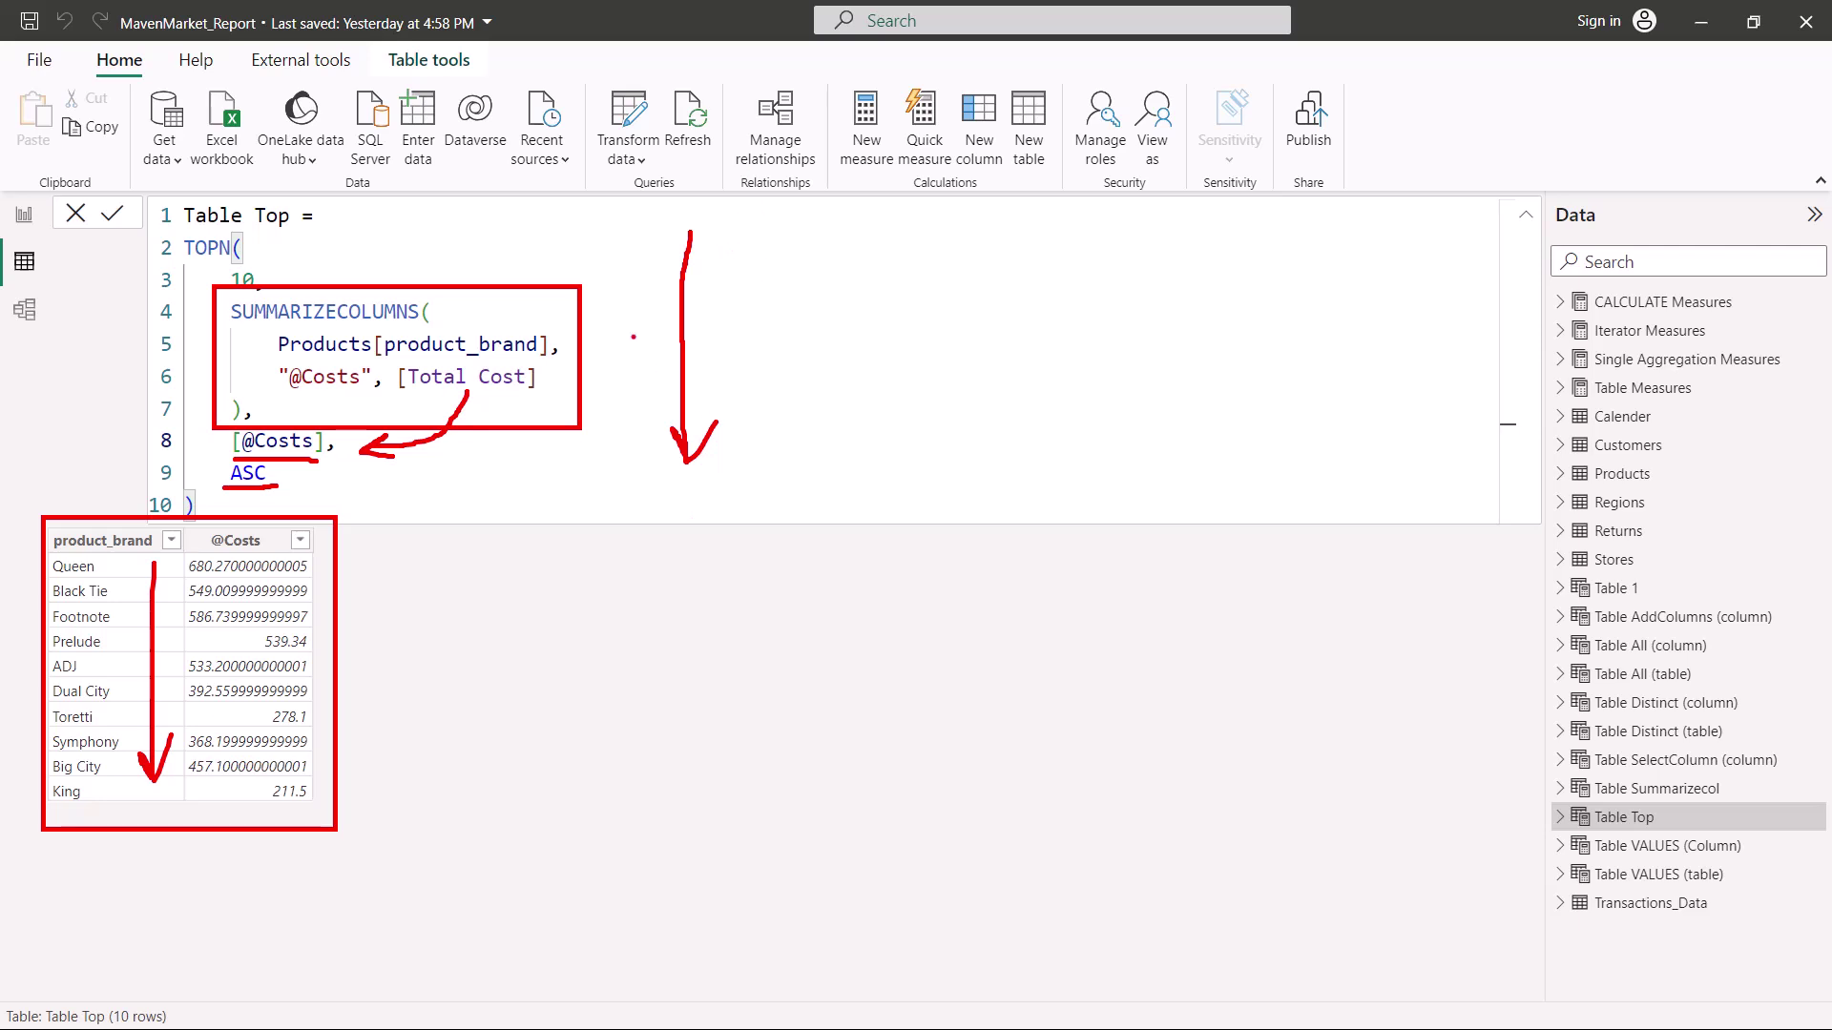
{"action": "mouse_move", "coordinate": [606, 325]}
{"action": "left_mouse_down"}
{"action": "mouse_move", "coordinate": [606, 363]}
{"action": "mouse_move", "coordinate": [649, 379]}
{"action": "left_mouse_up"}
{"action": "left_click_drag", "start_coordinate": [737, 229], "coordinate": [738, 491]}
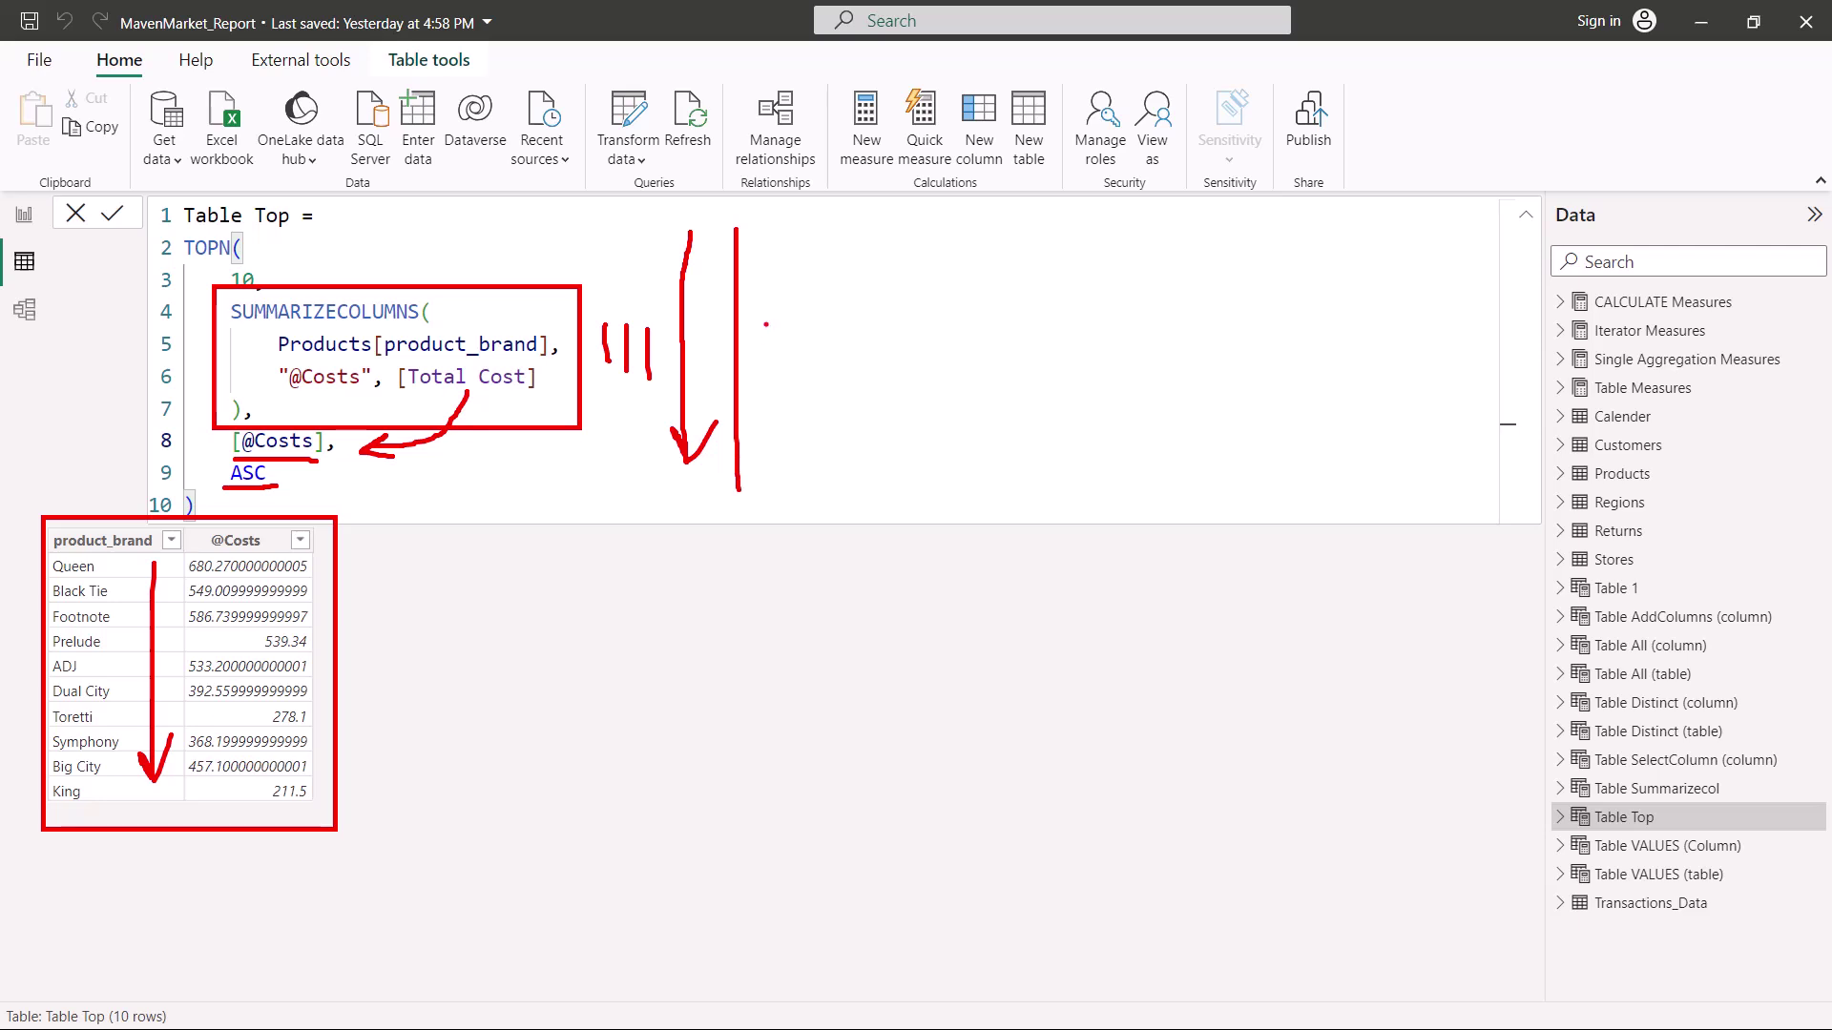
{"action": "mouse_move", "coordinate": [740, 231]}
{"action": "left_mouse_down"}
{"action": "mouse_move", "coordinate": [847, 229]}
{"action": "mouse_move", "coordinate": [879, 449]}
{"action": "mouse_move", "coordinate": [744, 474]}
{"action": "left_mouse_up"}
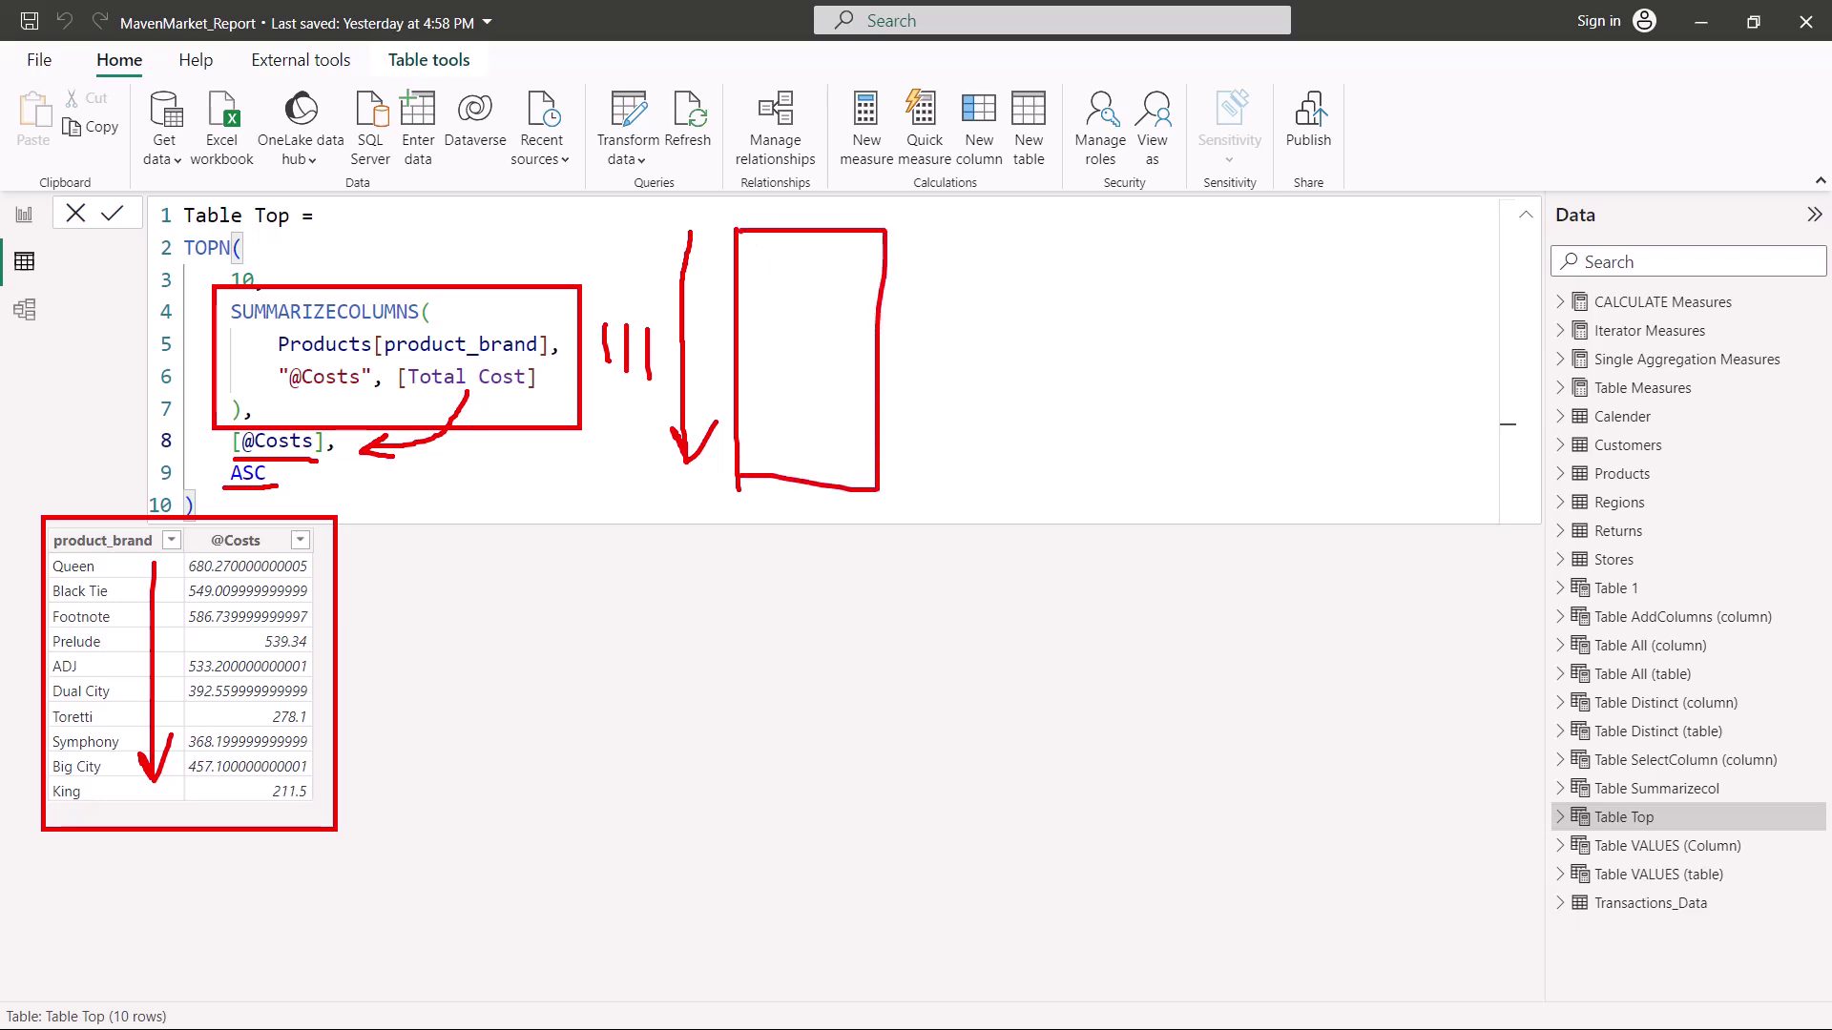
{"action": "mouse_move", "coordinate": [936, 237]}
{"action": "left_mouse_down"}
{"action": "mouse_move", "coordinate": [931, 318]}
{"action": "mouse_move", "coordinate": [725, 319]}
{"action": "mouse_move", "coordinate": [695, 234]}
{"action": "mouse_move", "coordinate": [937, 230]}
{"action": "mouse_move", "coordinate": [960, 298]}
{"action": "mouse_move", "coordinate": [1004, 275]}
{"action": "mouse_move", "coordinate": [979, 265]}
{"action": "left_mouse_up"}
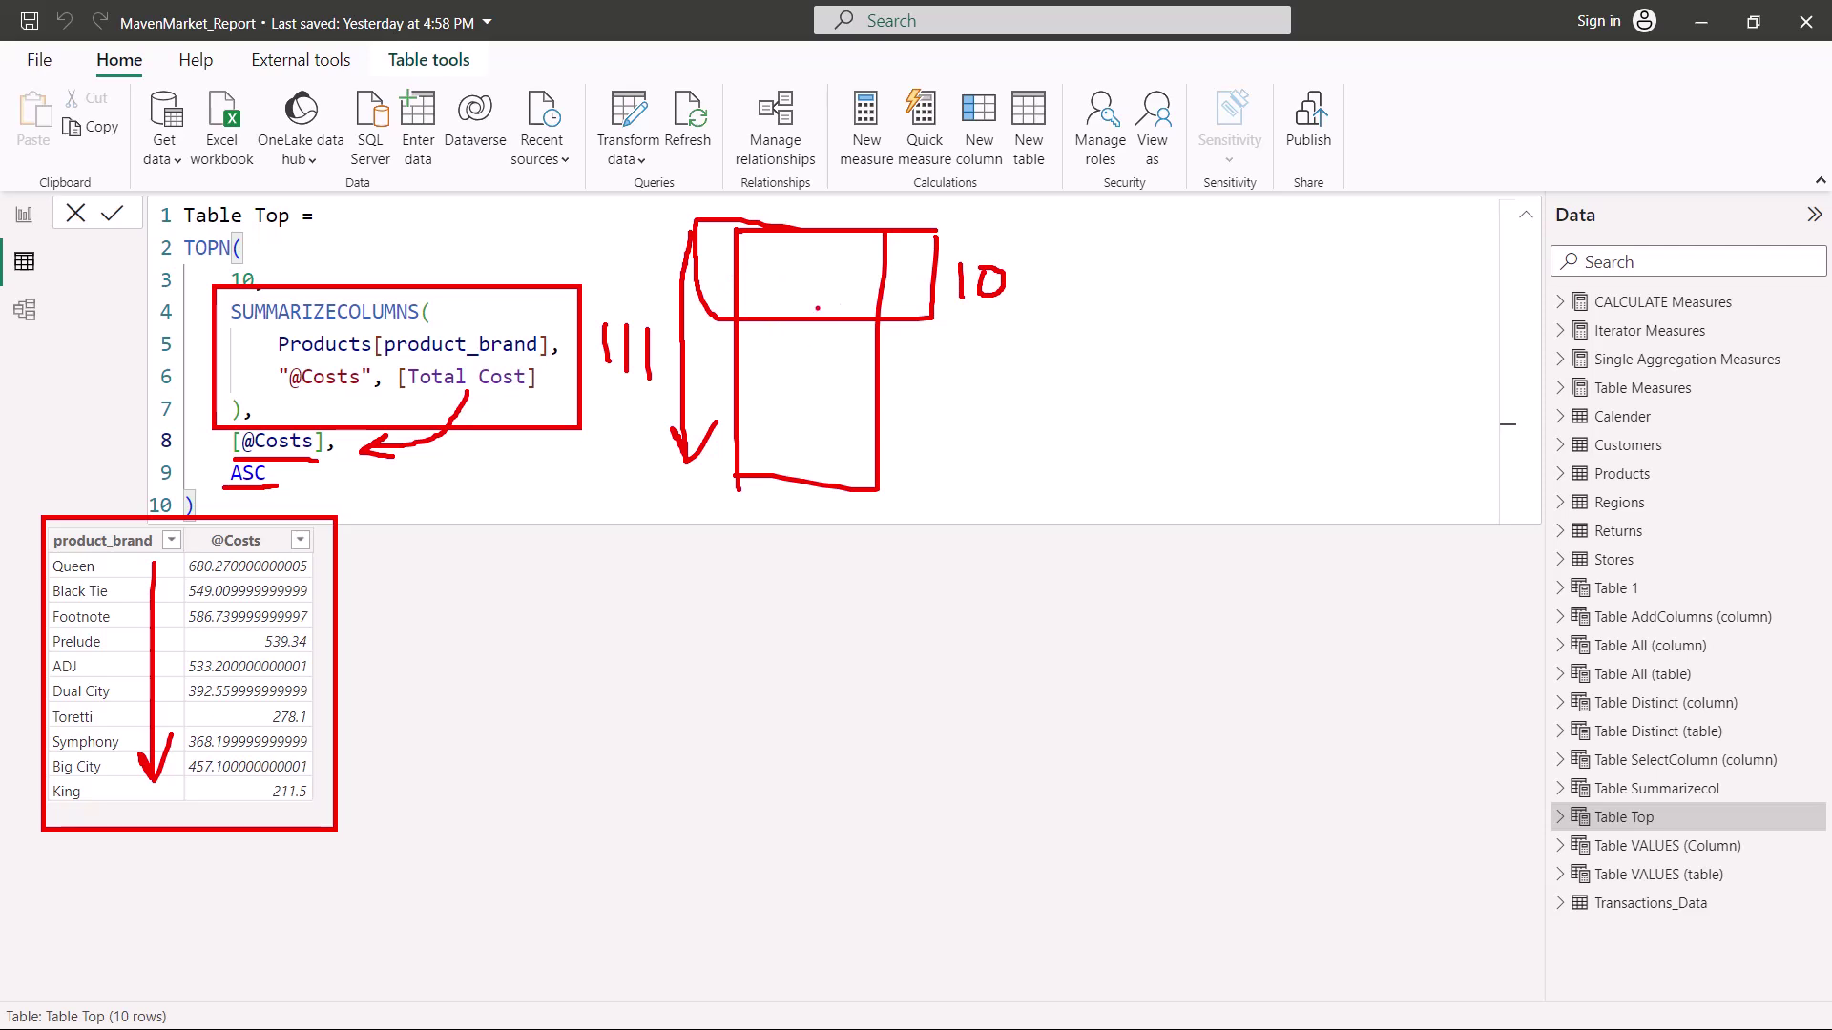
{"action": "left_click_drag", "start_coordinate": [762, 258], "coordinate": [876, 261]}
{"action": "mouse_move", "coordinate": [762, 273]}
{"action": "left_mouse_down"}
{"action": "mouse_move", "coordinate": [892, 274]}
{"action": "mouse_move", "coordinate": [903, 292]}
{"action": "left_mouse_up"}
{"action": "left_click_drag", "start_coordinate": [782, 310], "coordinate": [875, 310]}
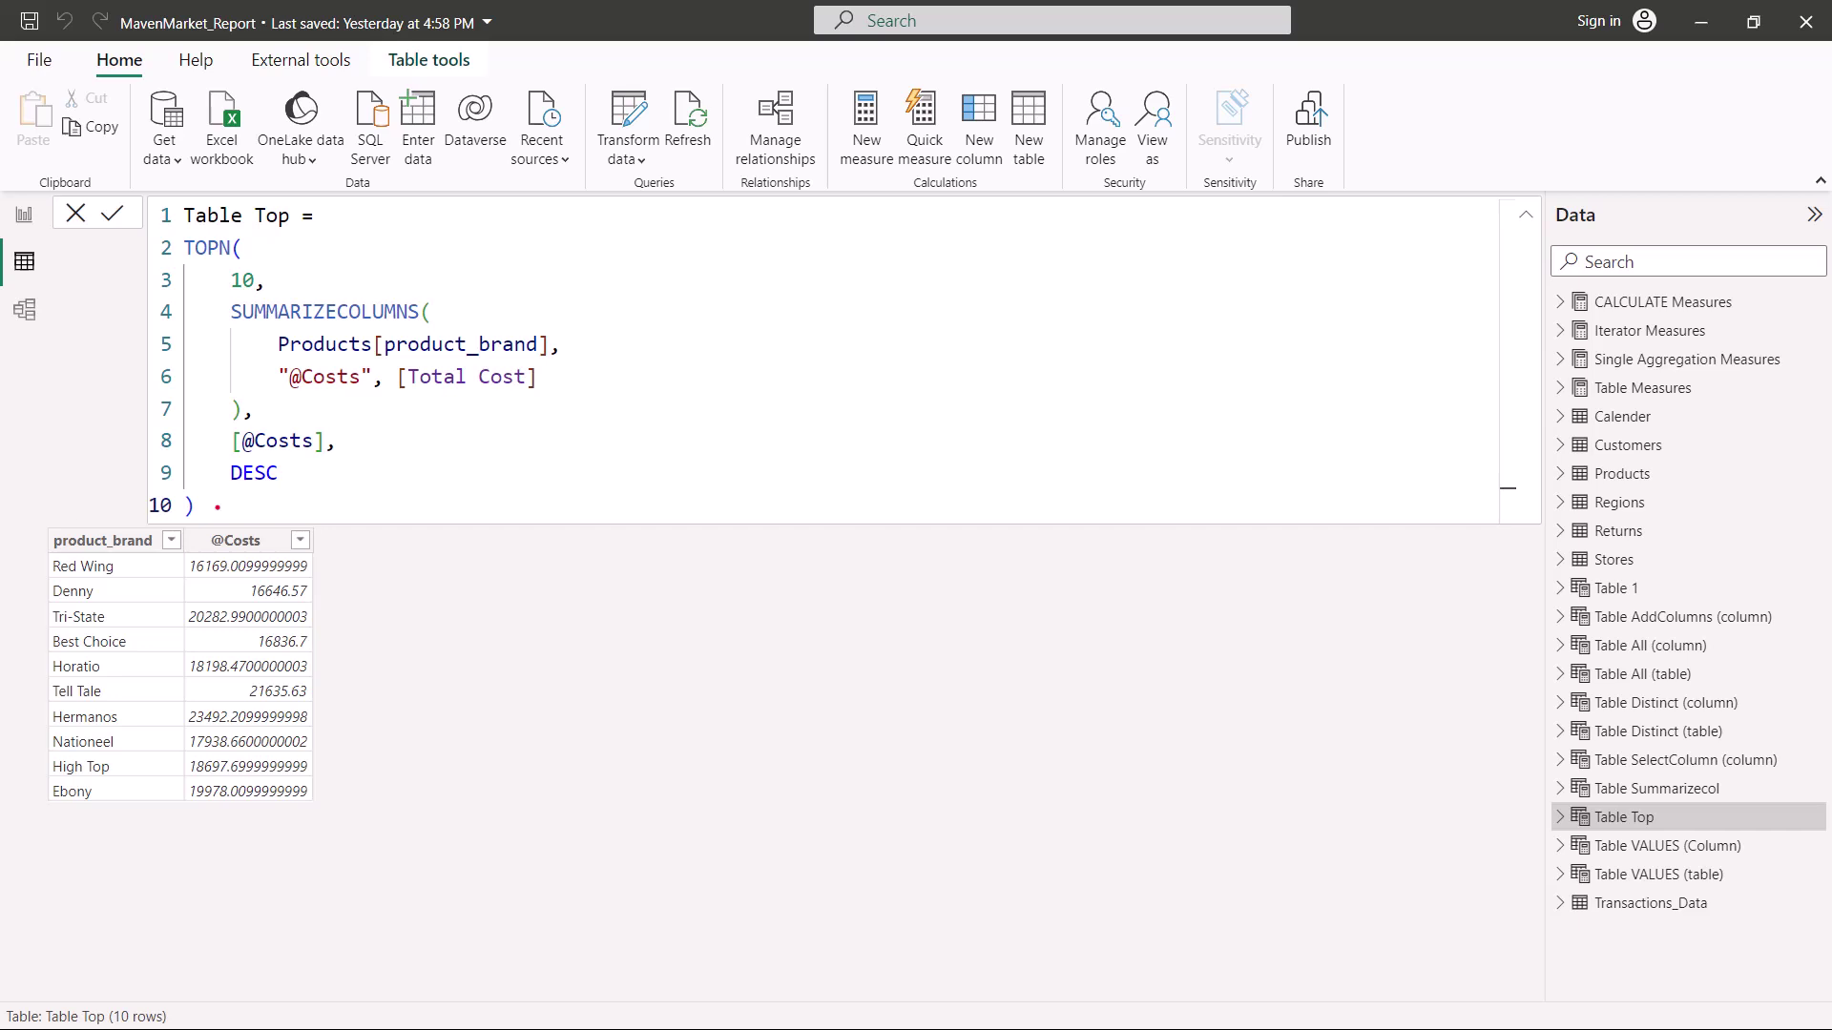
{"action": "left_click_drag", "start_coordinate": [228, 492], "coordinate": [303, 493]}
{"action": "mouse_move", "coordinate": [170, 520]}
{"action": "left_mouse_down"}
{"action": "mouse_move", "coordinate": [274, 795]}
{"action": "mouse_move", "coordinate": [326, 832]}
{"action": "left_mouse_up"}
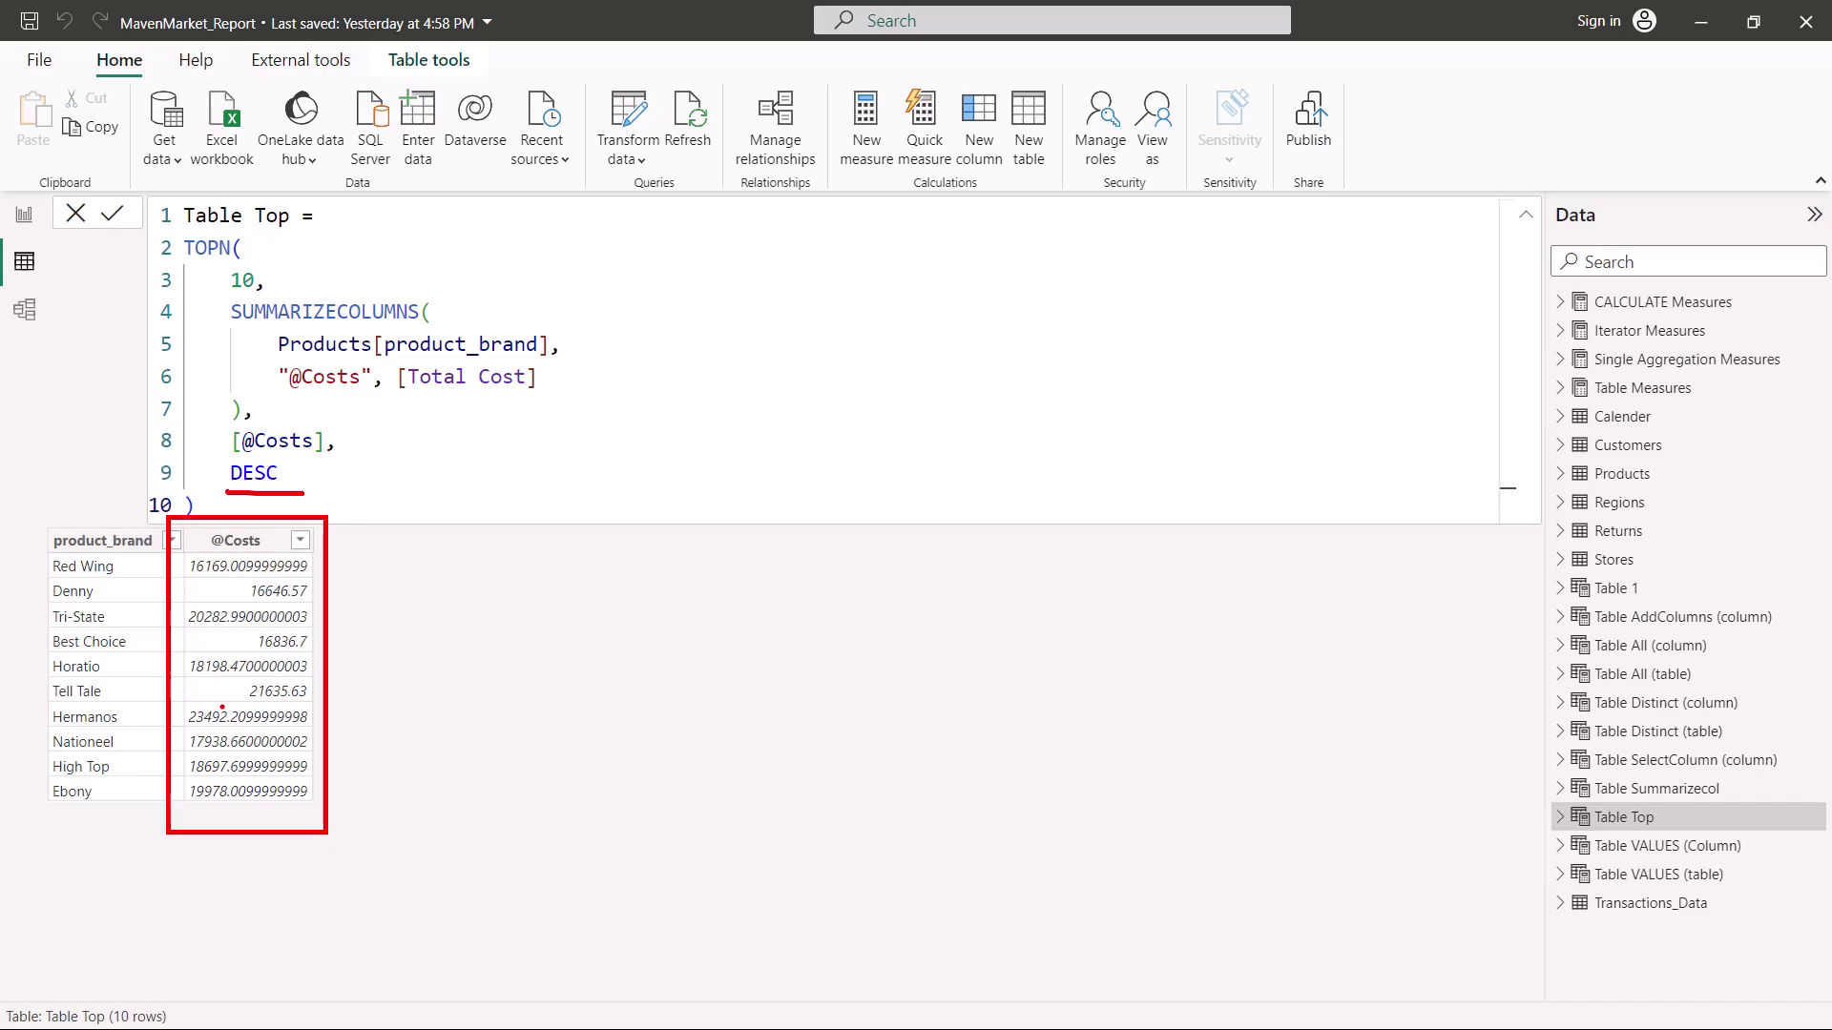
Switch to the DAX Guide page for CROSSJOIN and read its description, table arguments and return value.
{"action": "key", "text": "alt+Tab"}
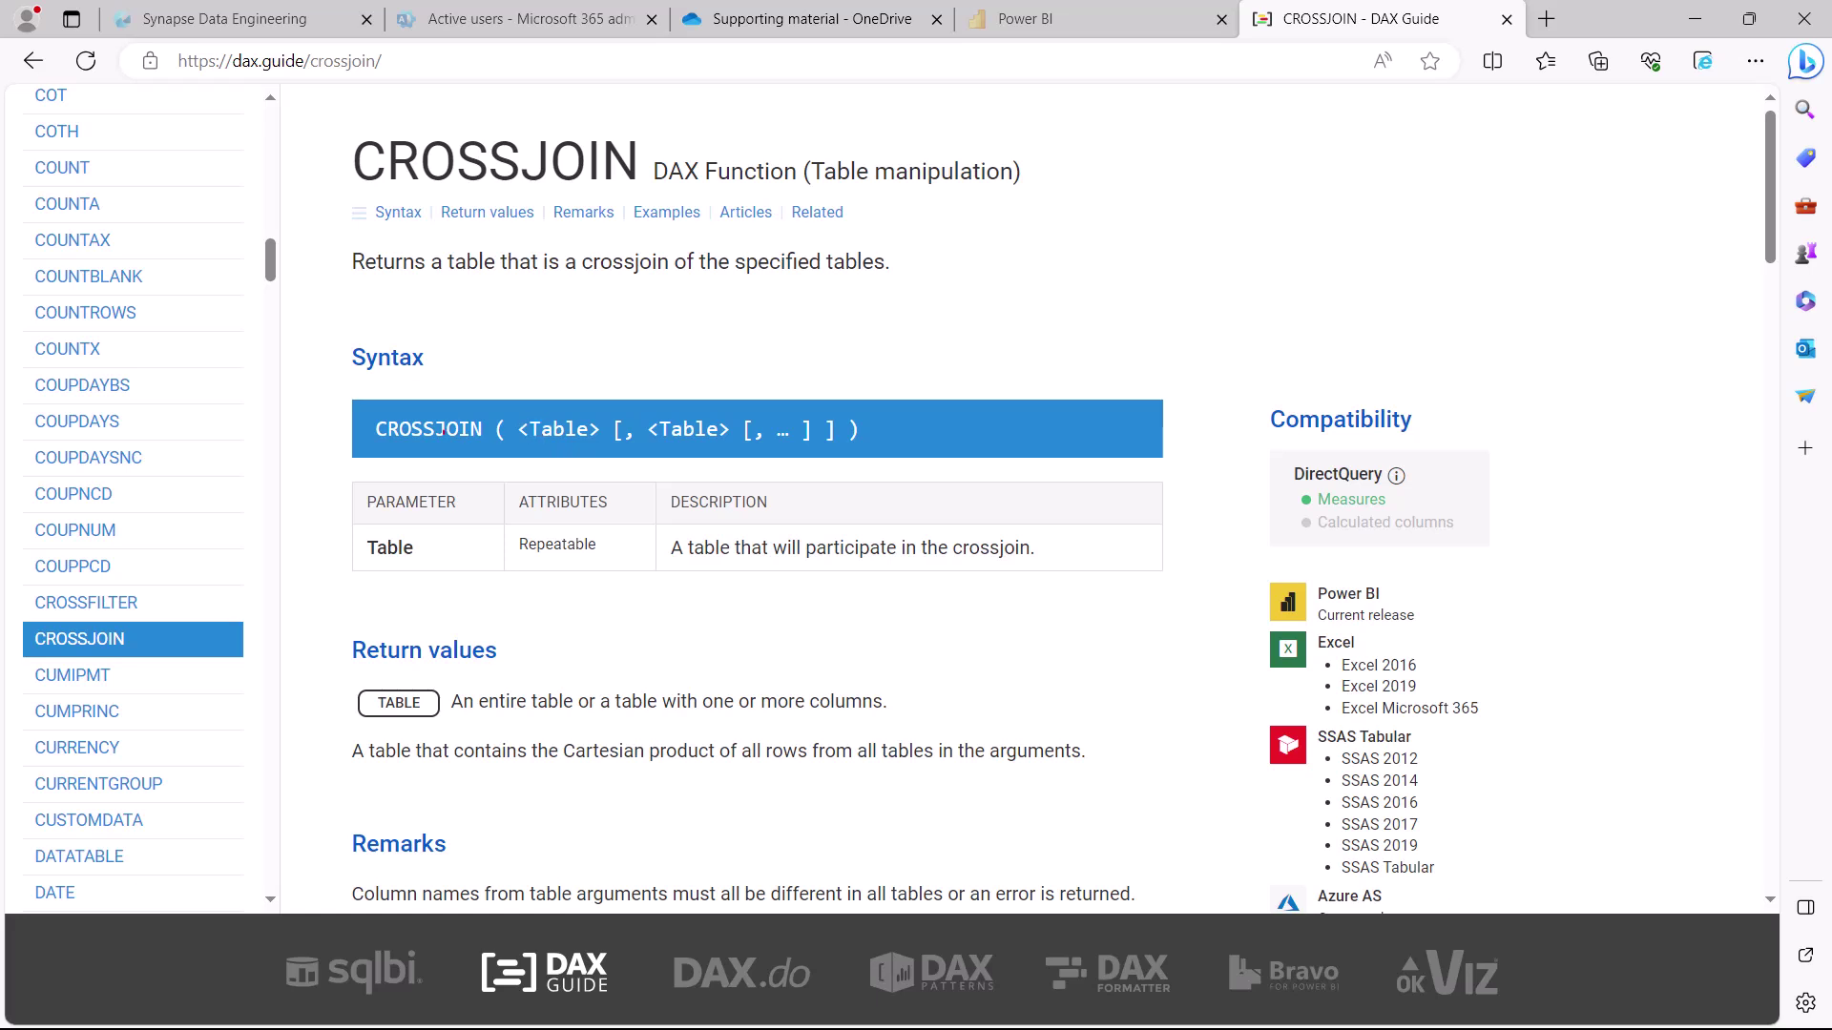
{"action": "mouse_move", "coordinate": [331, 110]}
{"action": "left_mouse_down"}
{"action": "mouse_move", "coordinate": [607, 288]}
{"action": "mouse_move", "coordinate": [1091, 349]}
{"action": "left_mouse_up"}
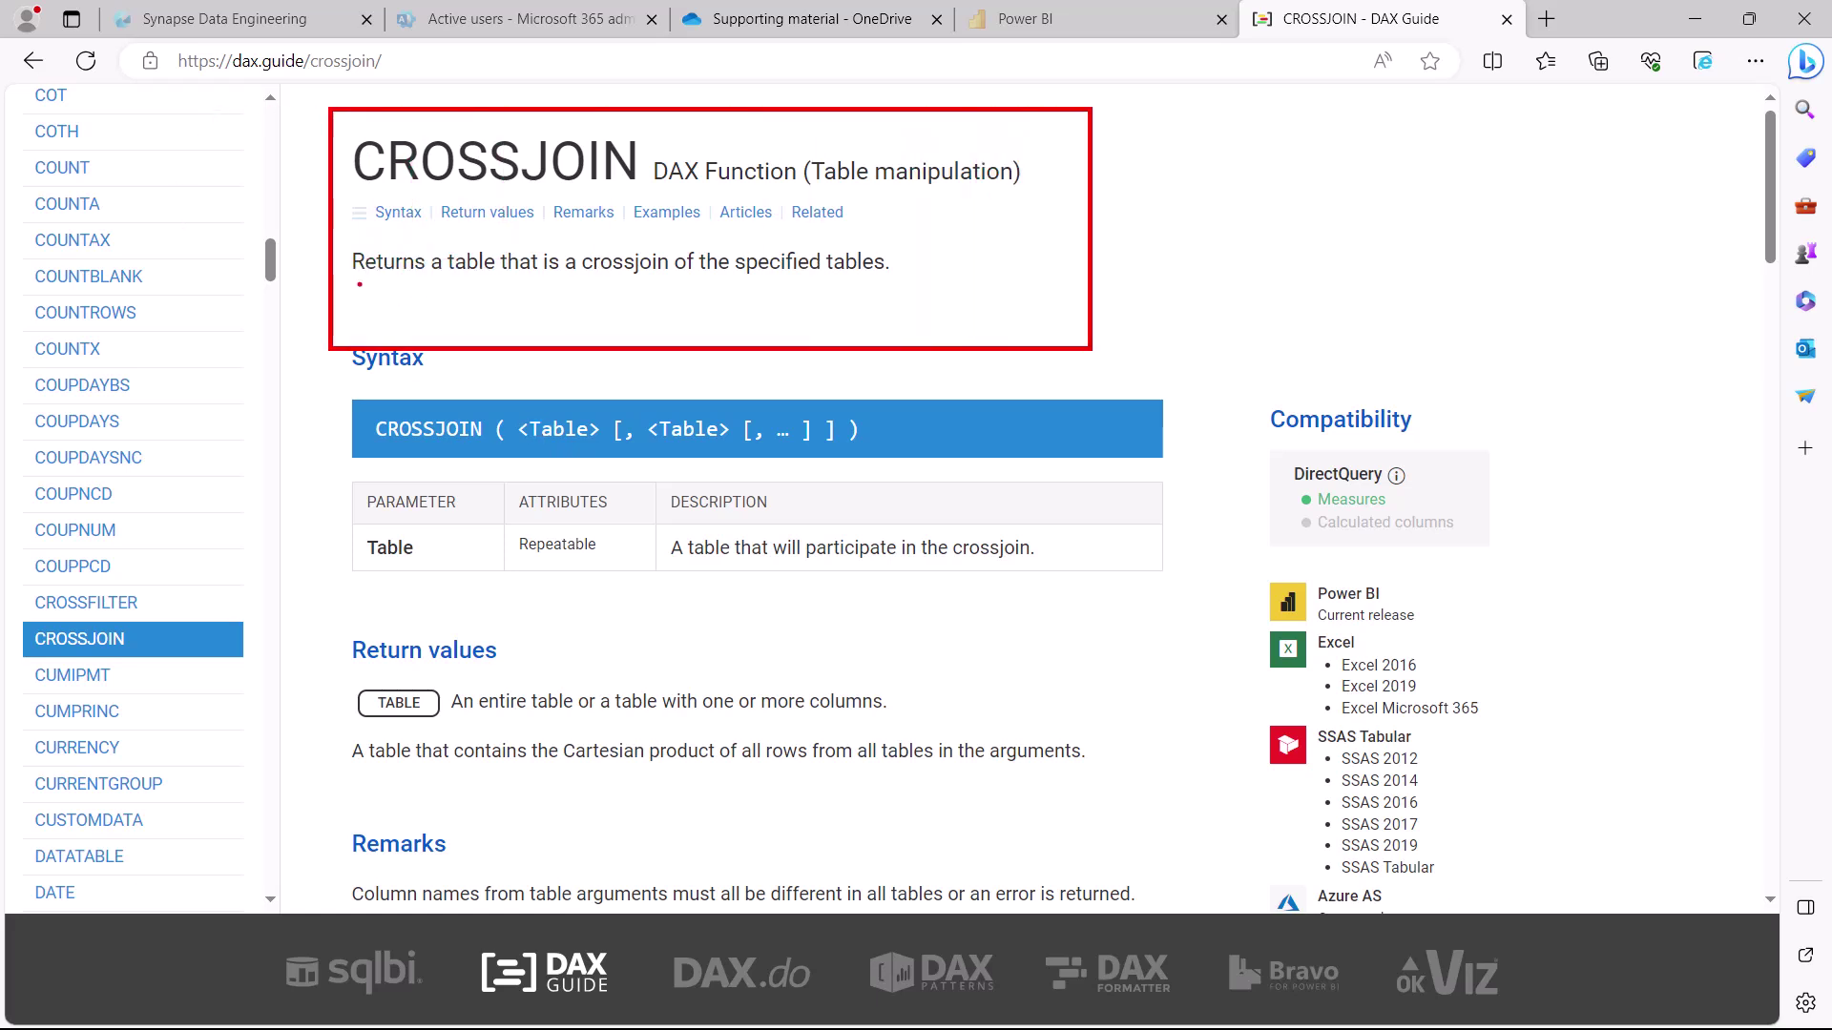
{"action": "left_click_drag", "start_coordinate": [354, 283], "coordinate": [884, 278]}
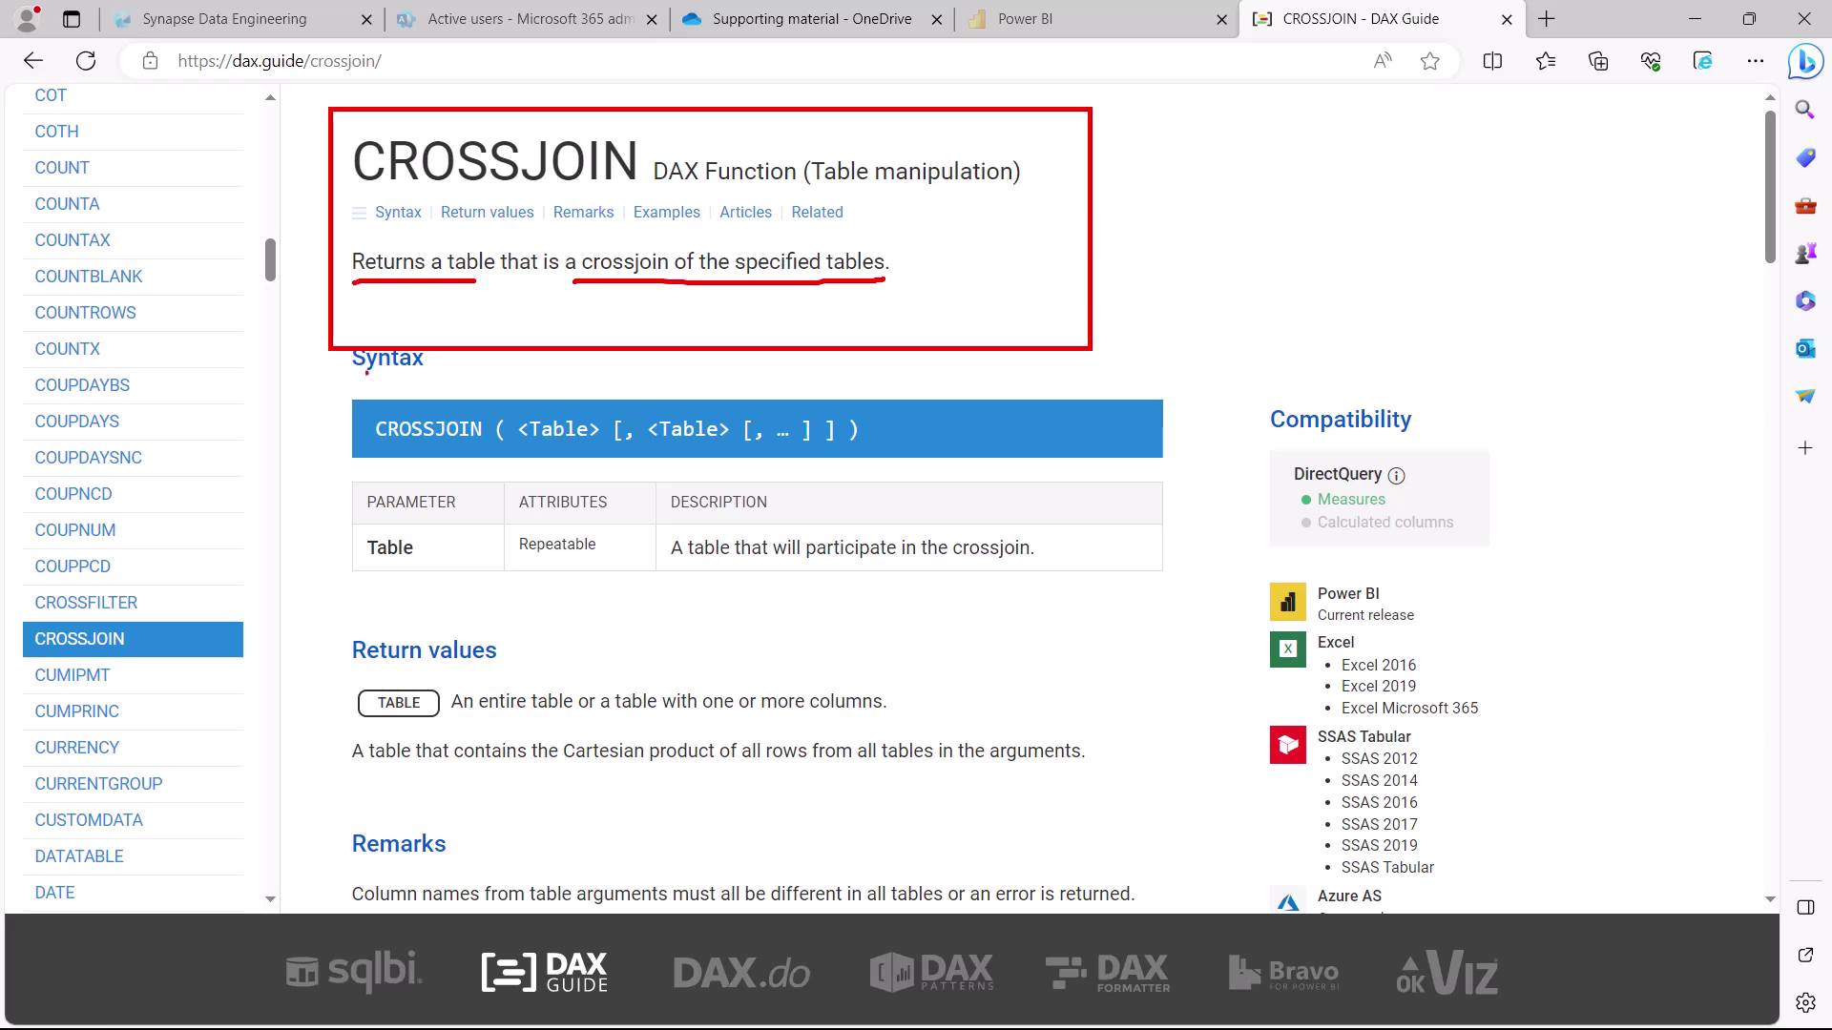
{"action": "mouse_move", "coordinate": [354, 382]}
{"action": "left_mouse_down"}
{"action": "mouse_move", "coordinate": [452, 443]}
{"action": "mouse_move", "coordinate": [1015, 477]}
{"action": "left_mouse_up"}
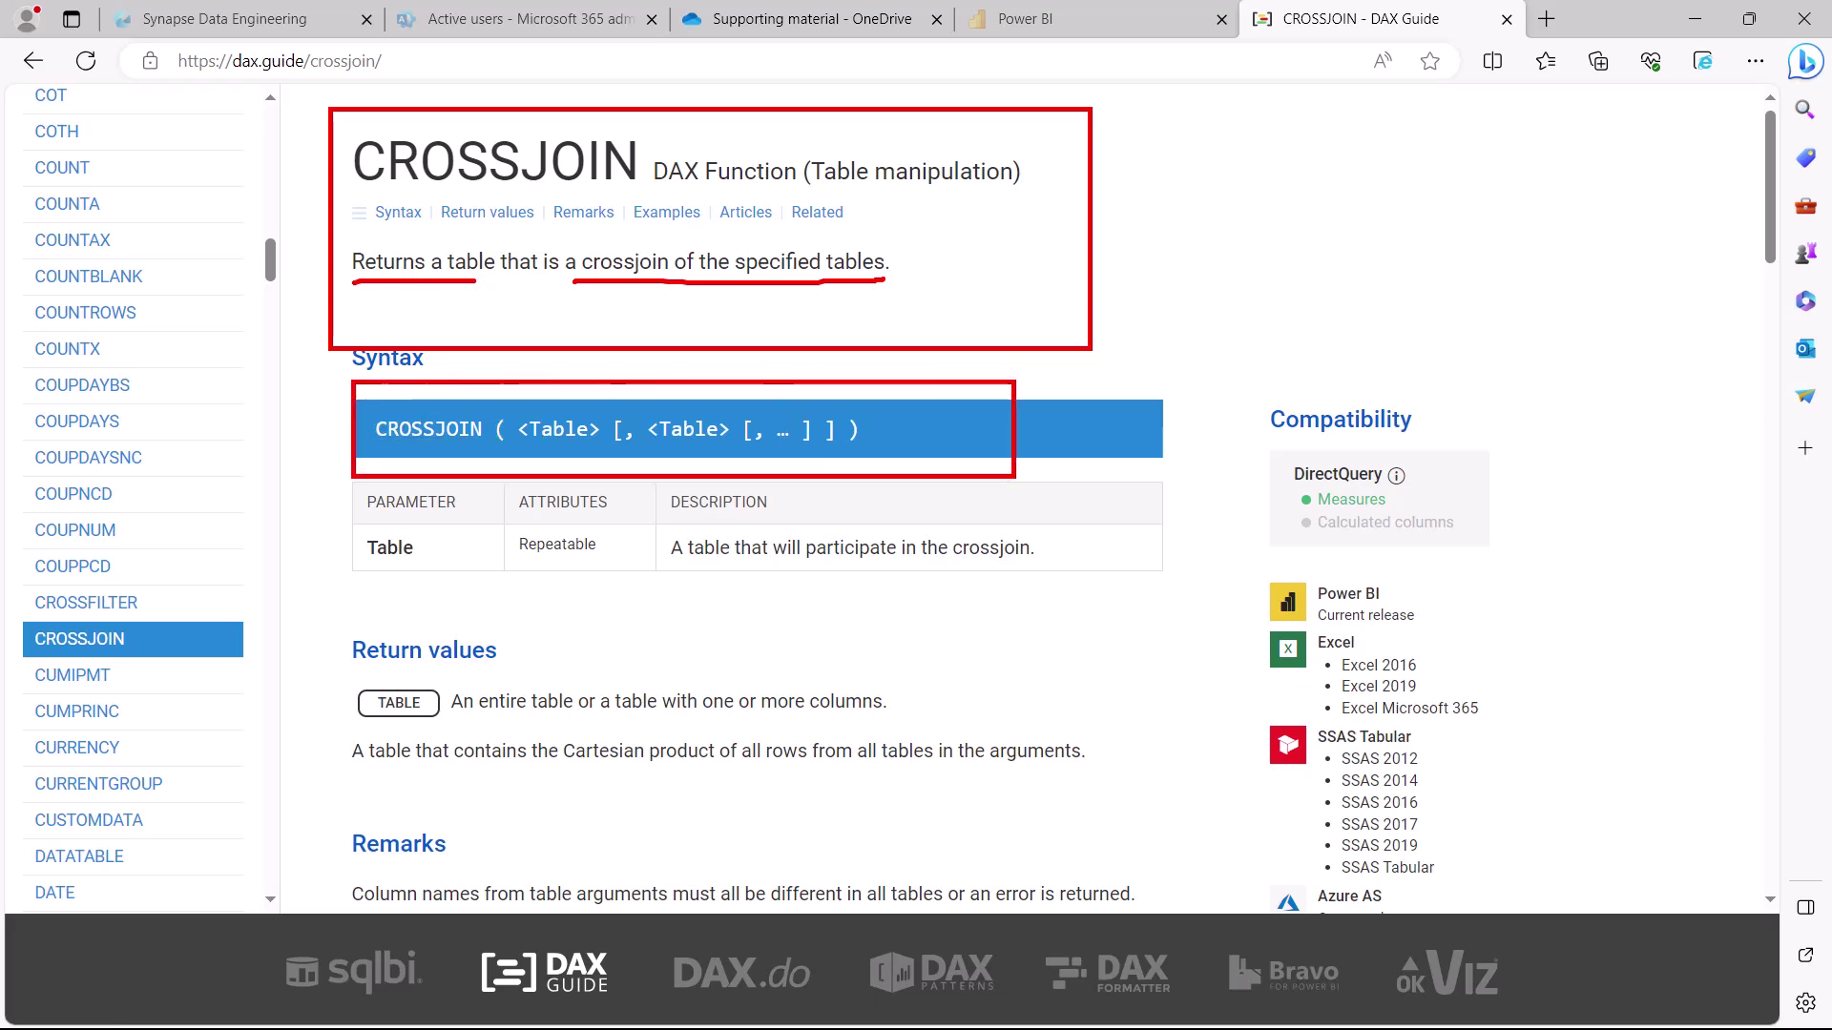
{"action": "left_click_drag", "start_coordinate": [524, 444], "coordinate": [724, 449]}
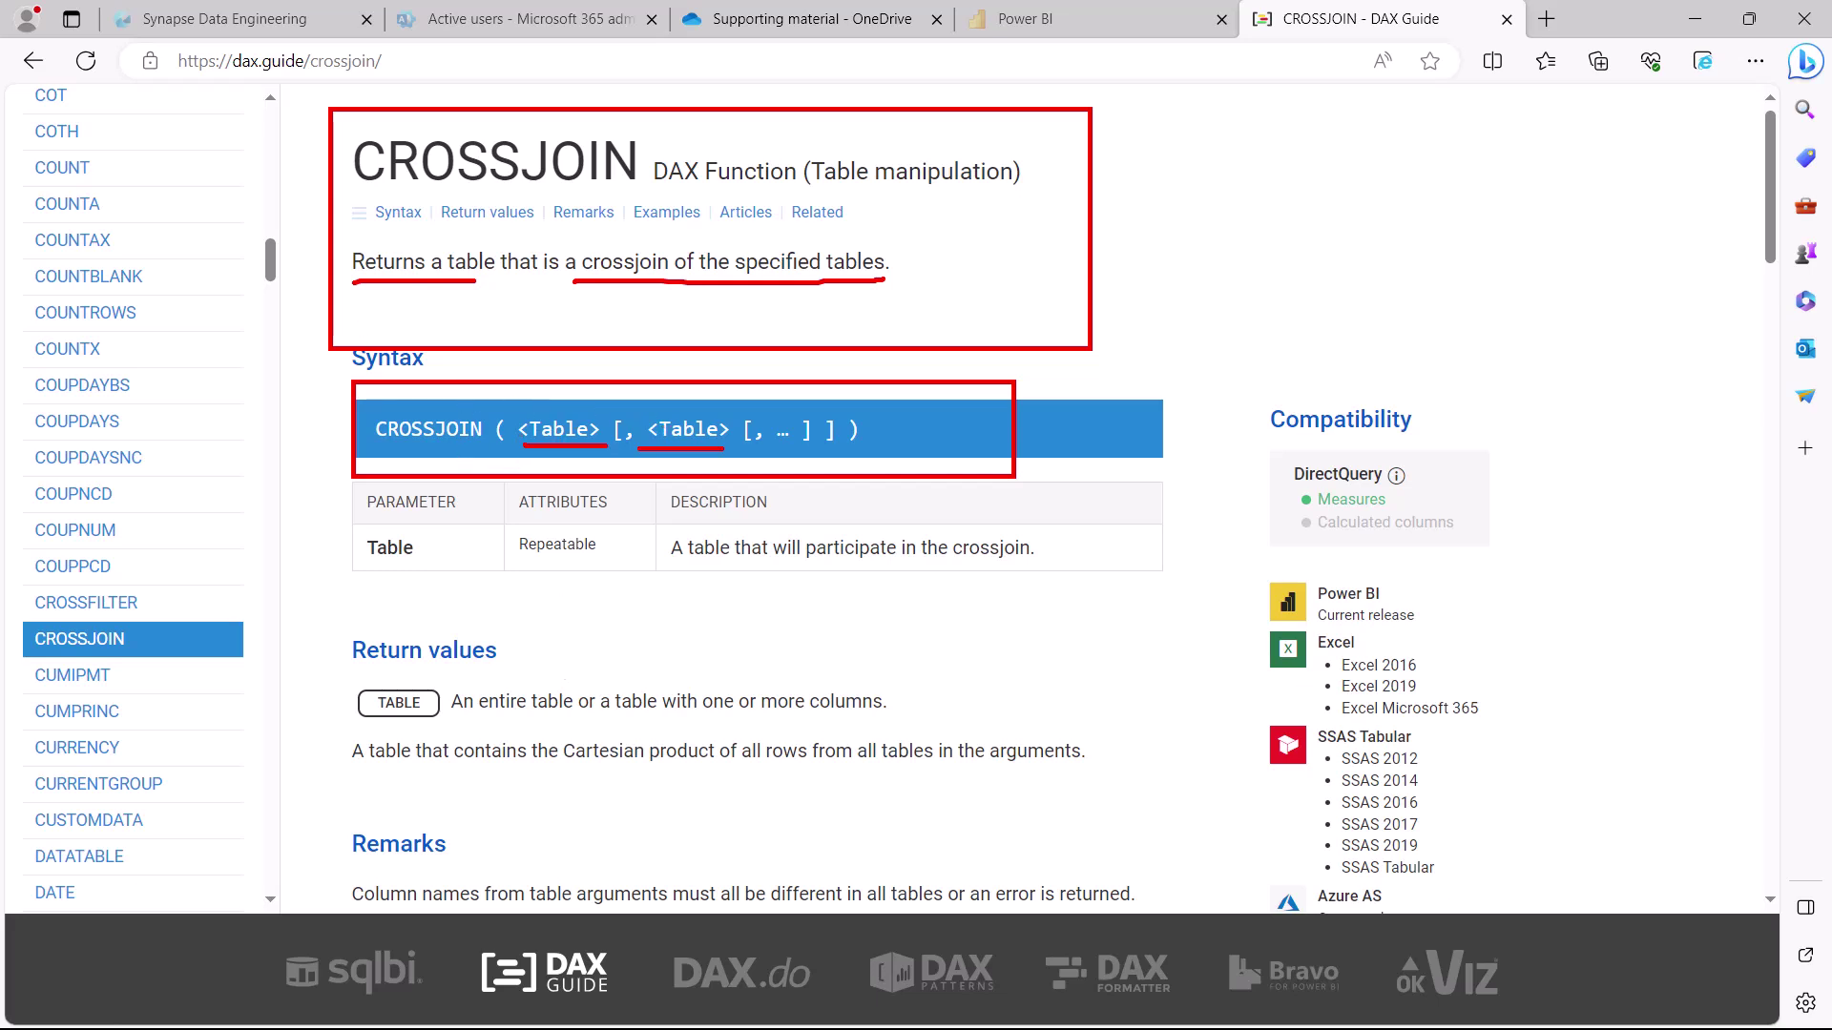
{"action": "mouse_move", "coordinate": [534, 773]}
{"action": "left_mouse_down"}
{"action": "mouse_move", "coordinate": [1053, 769]}
{"action": "mouse_move", "coordinate": [532, 735]}
{"action": "left_mouse_up"}
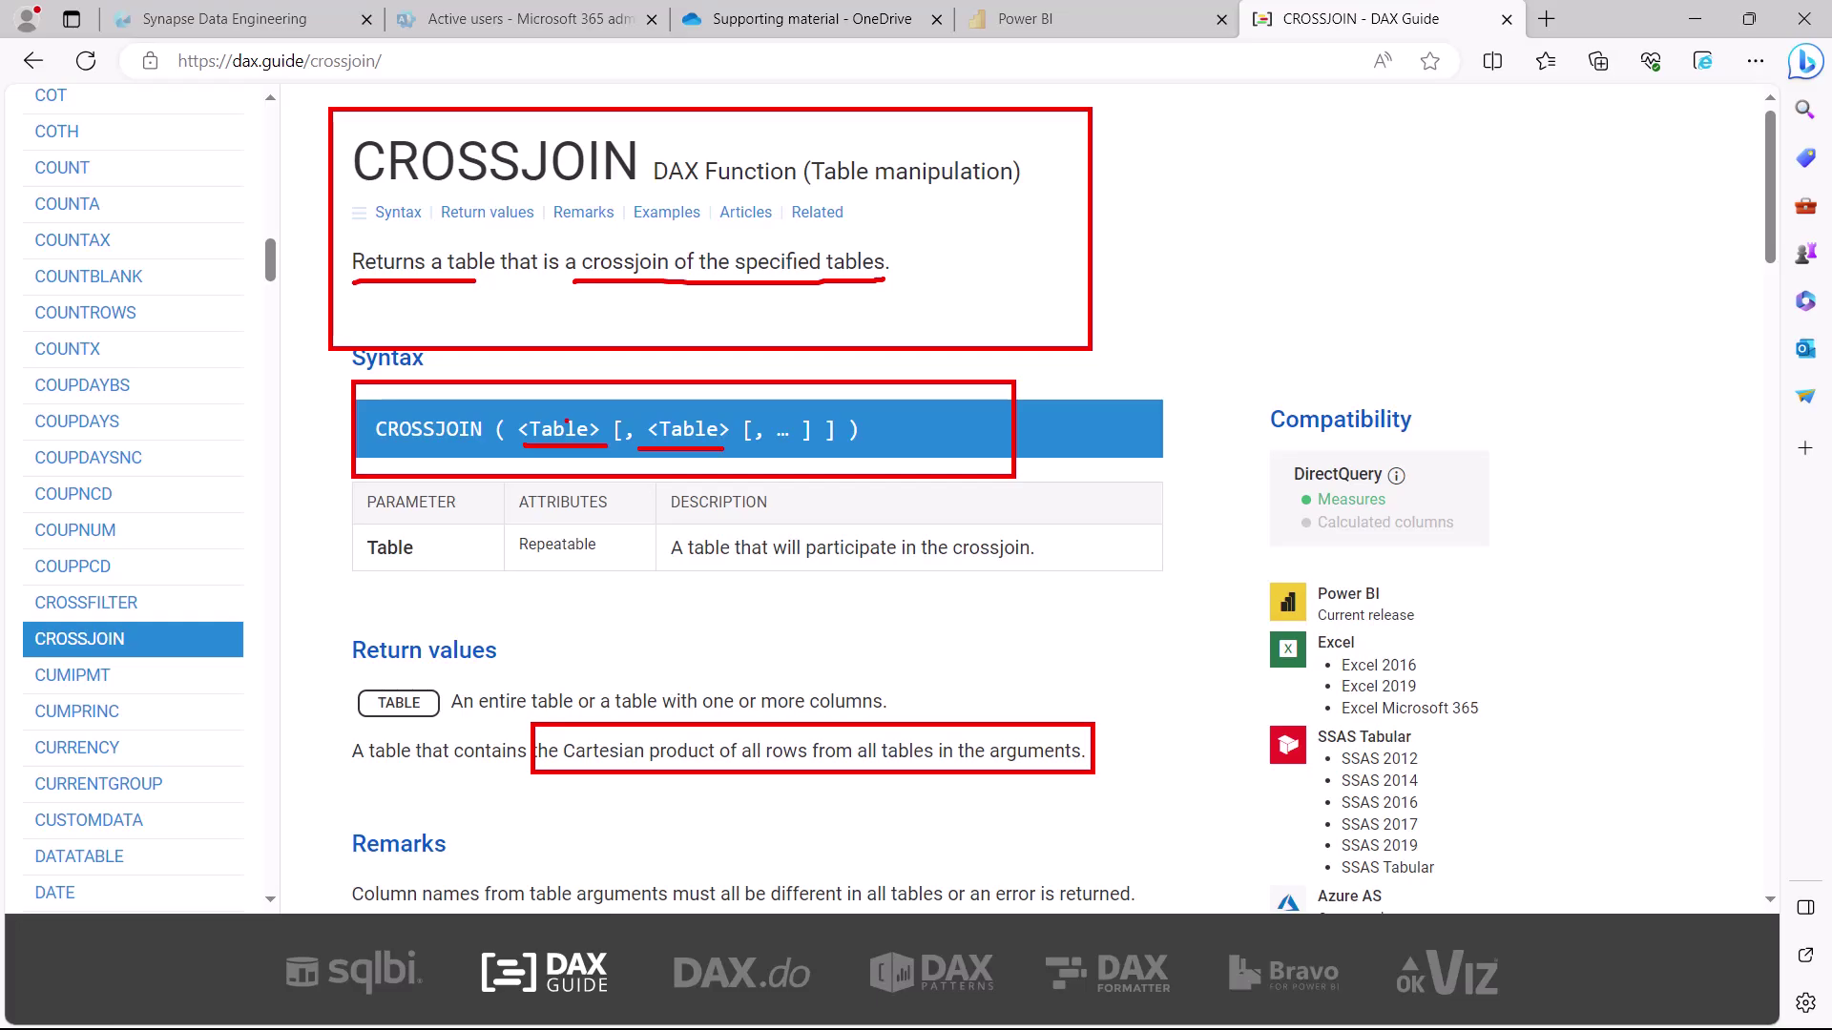
Switch to Power BI Desktop and examine Table Crossjoin's formula, row count and product_brand and marital_status combinations.
{"action": "key", "text": "alt+Tab"}
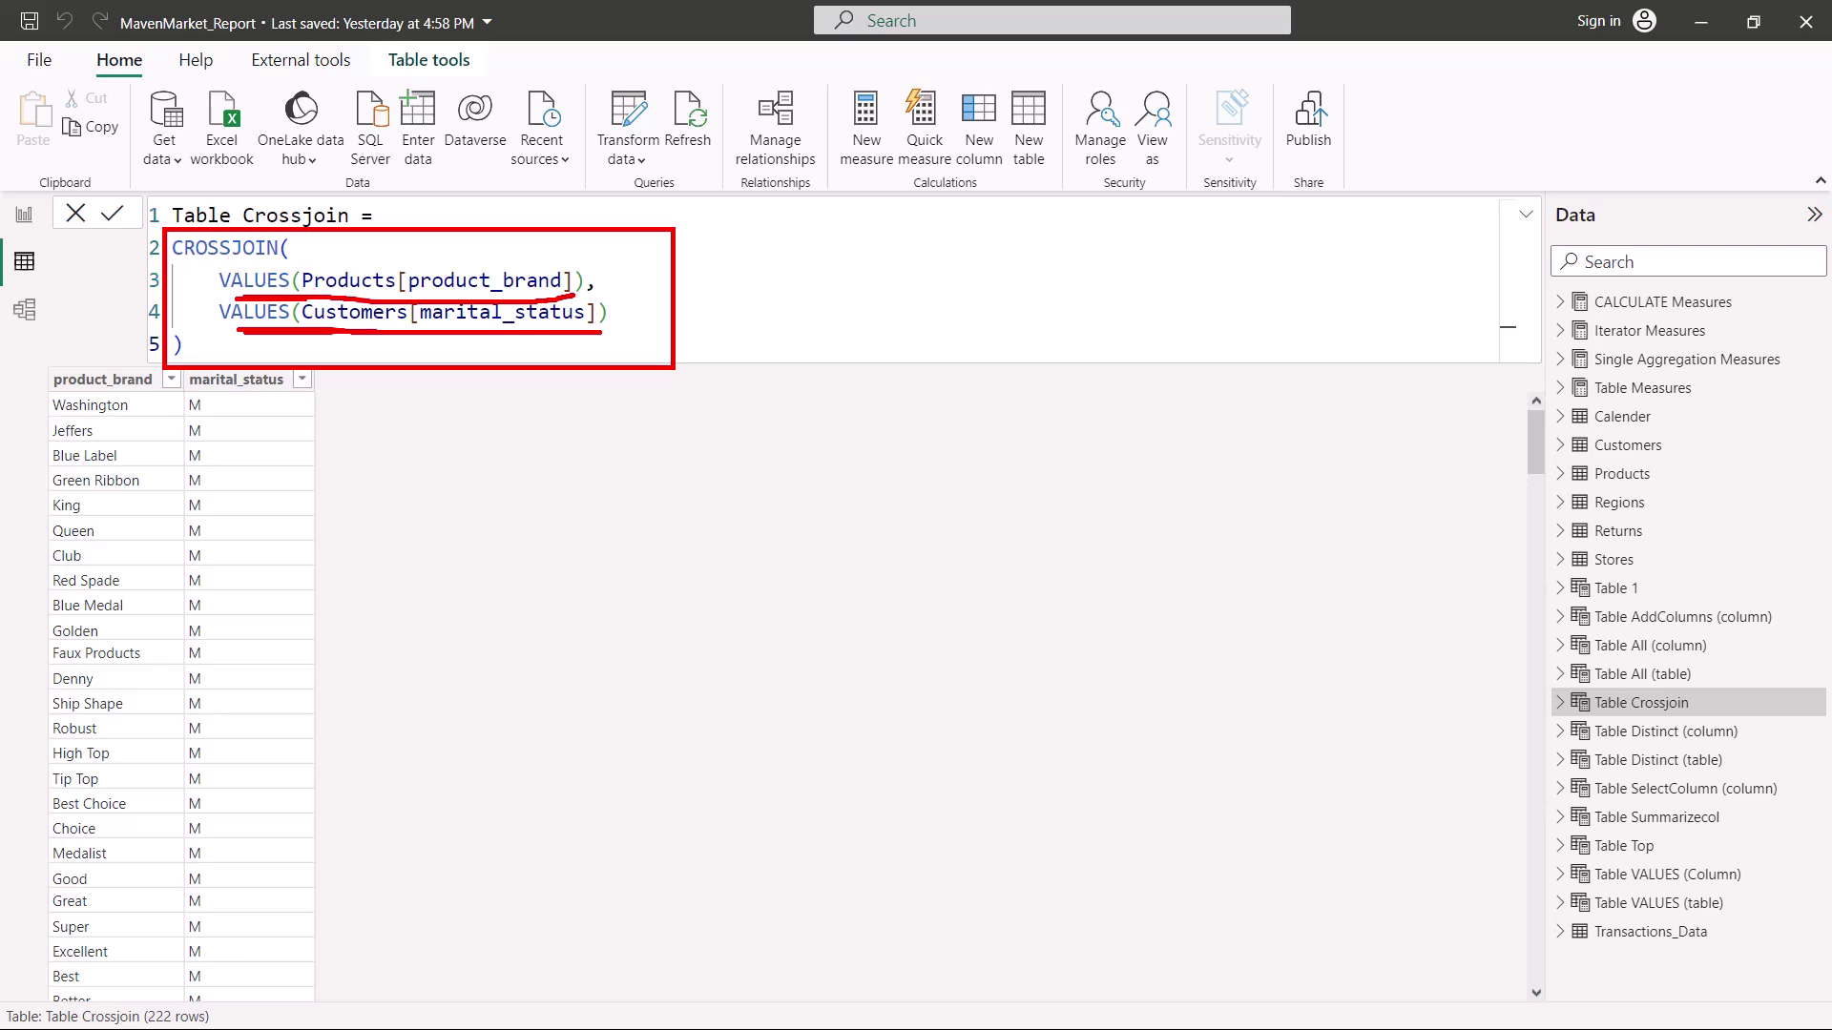
{"action": "left_click_drag", "start_coordinate": [69, 988], "coordinate": [246, 1029]}
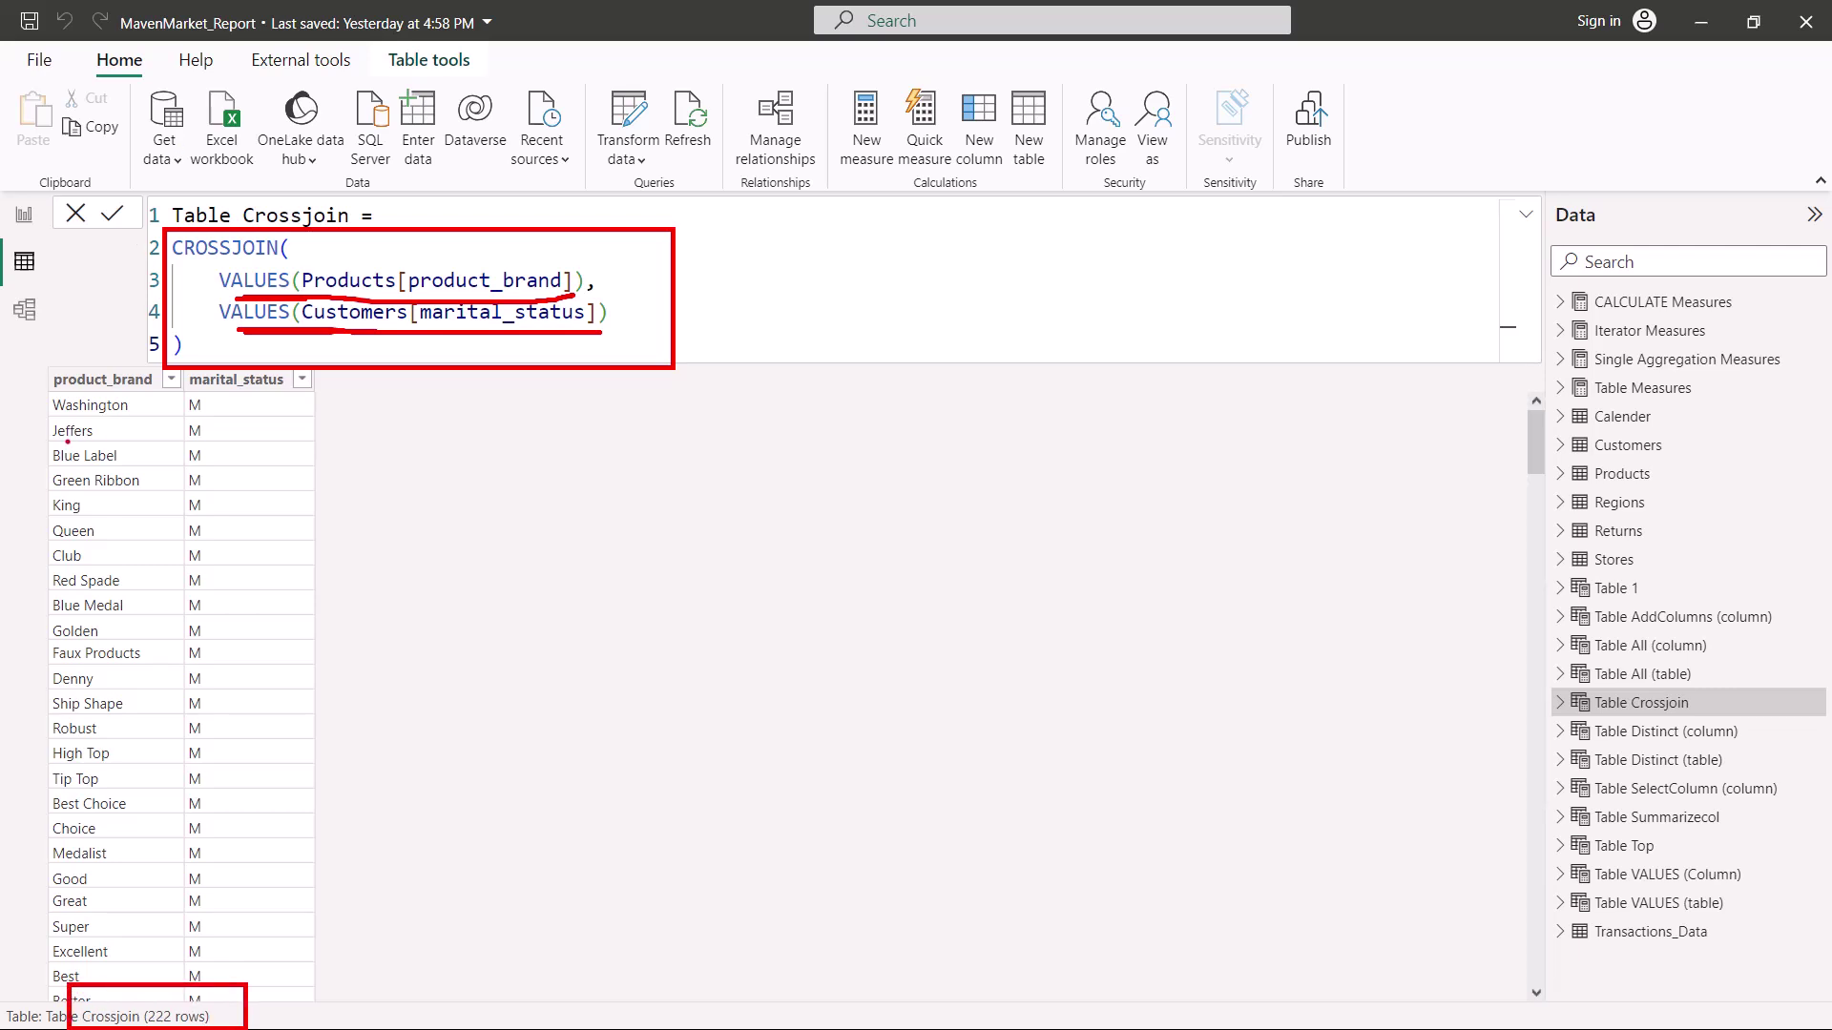
{"action": "mouse_move", "coordinate": [47, 362]}
{"action": "left_mouse_down"}
{"action": "mouse_move", "coordinate": [166, 443]}
{"action": "mouse_move", "coordinate": [178, 638]}
{"action": "left_mouse_up"}
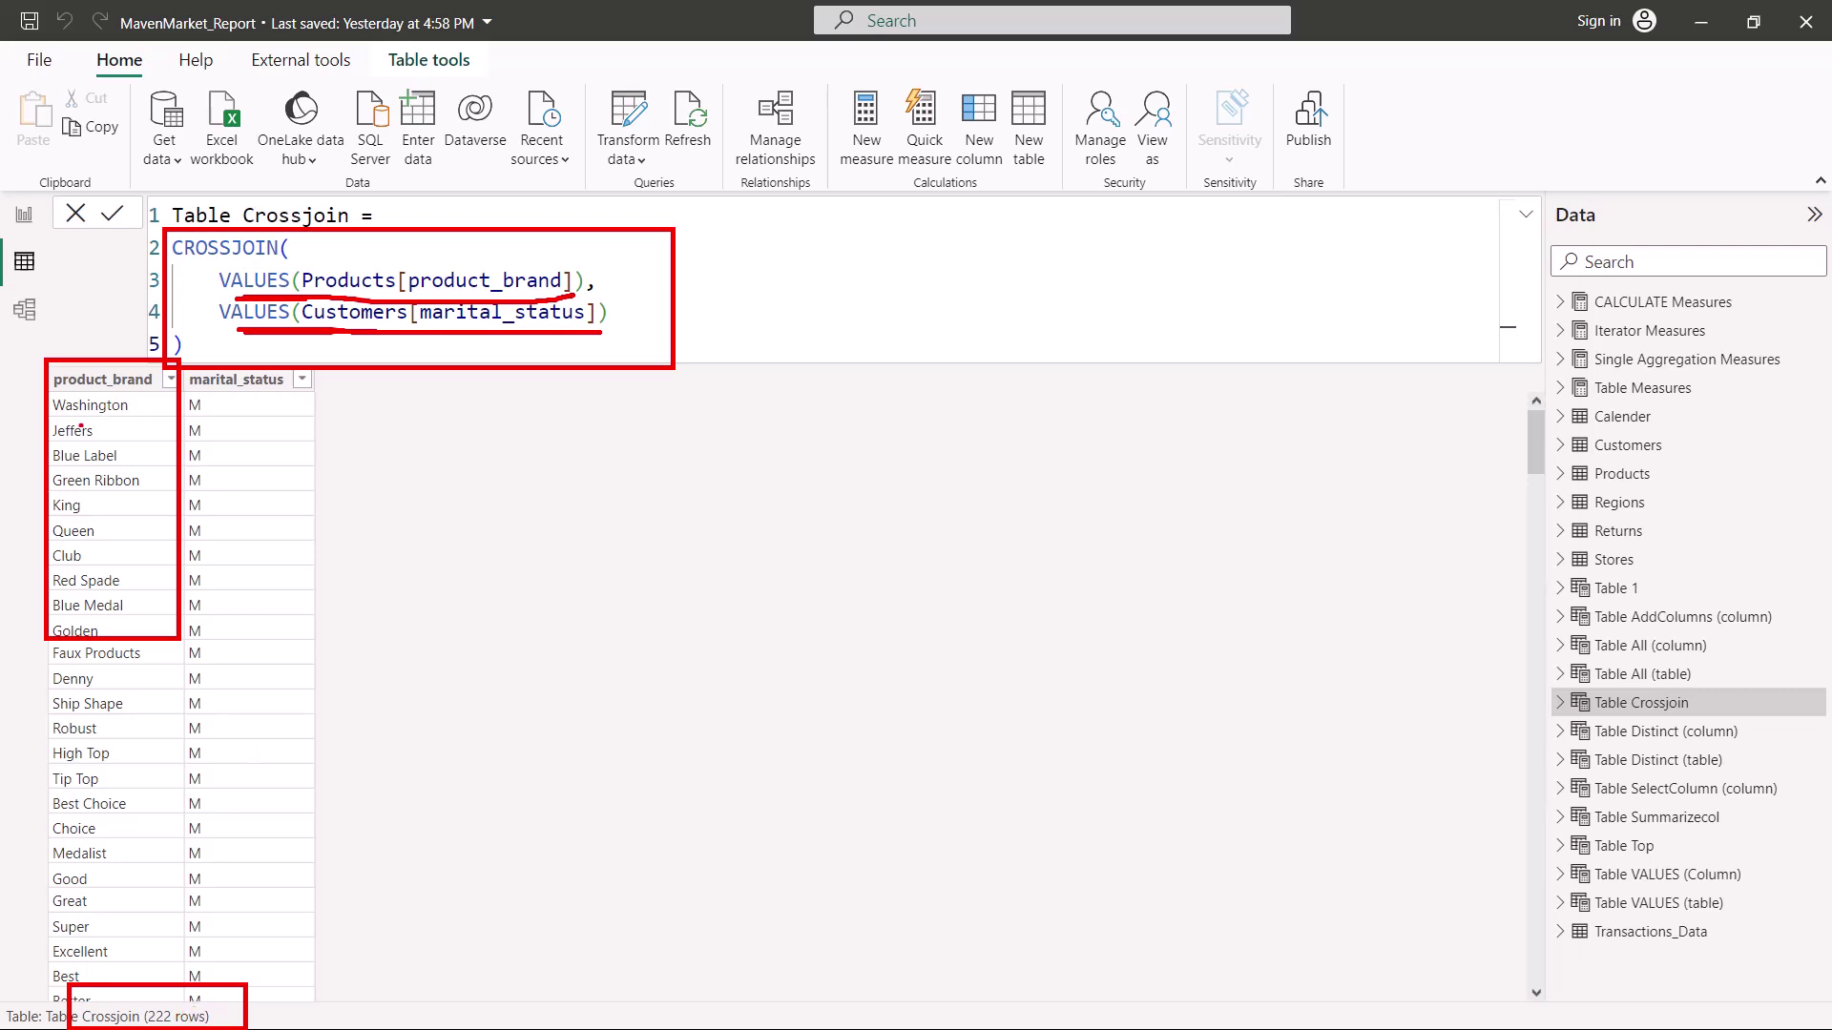
{"action": "left_click_drag", "start_coordinate": [58, 417], "coordinate": [218, 414]}
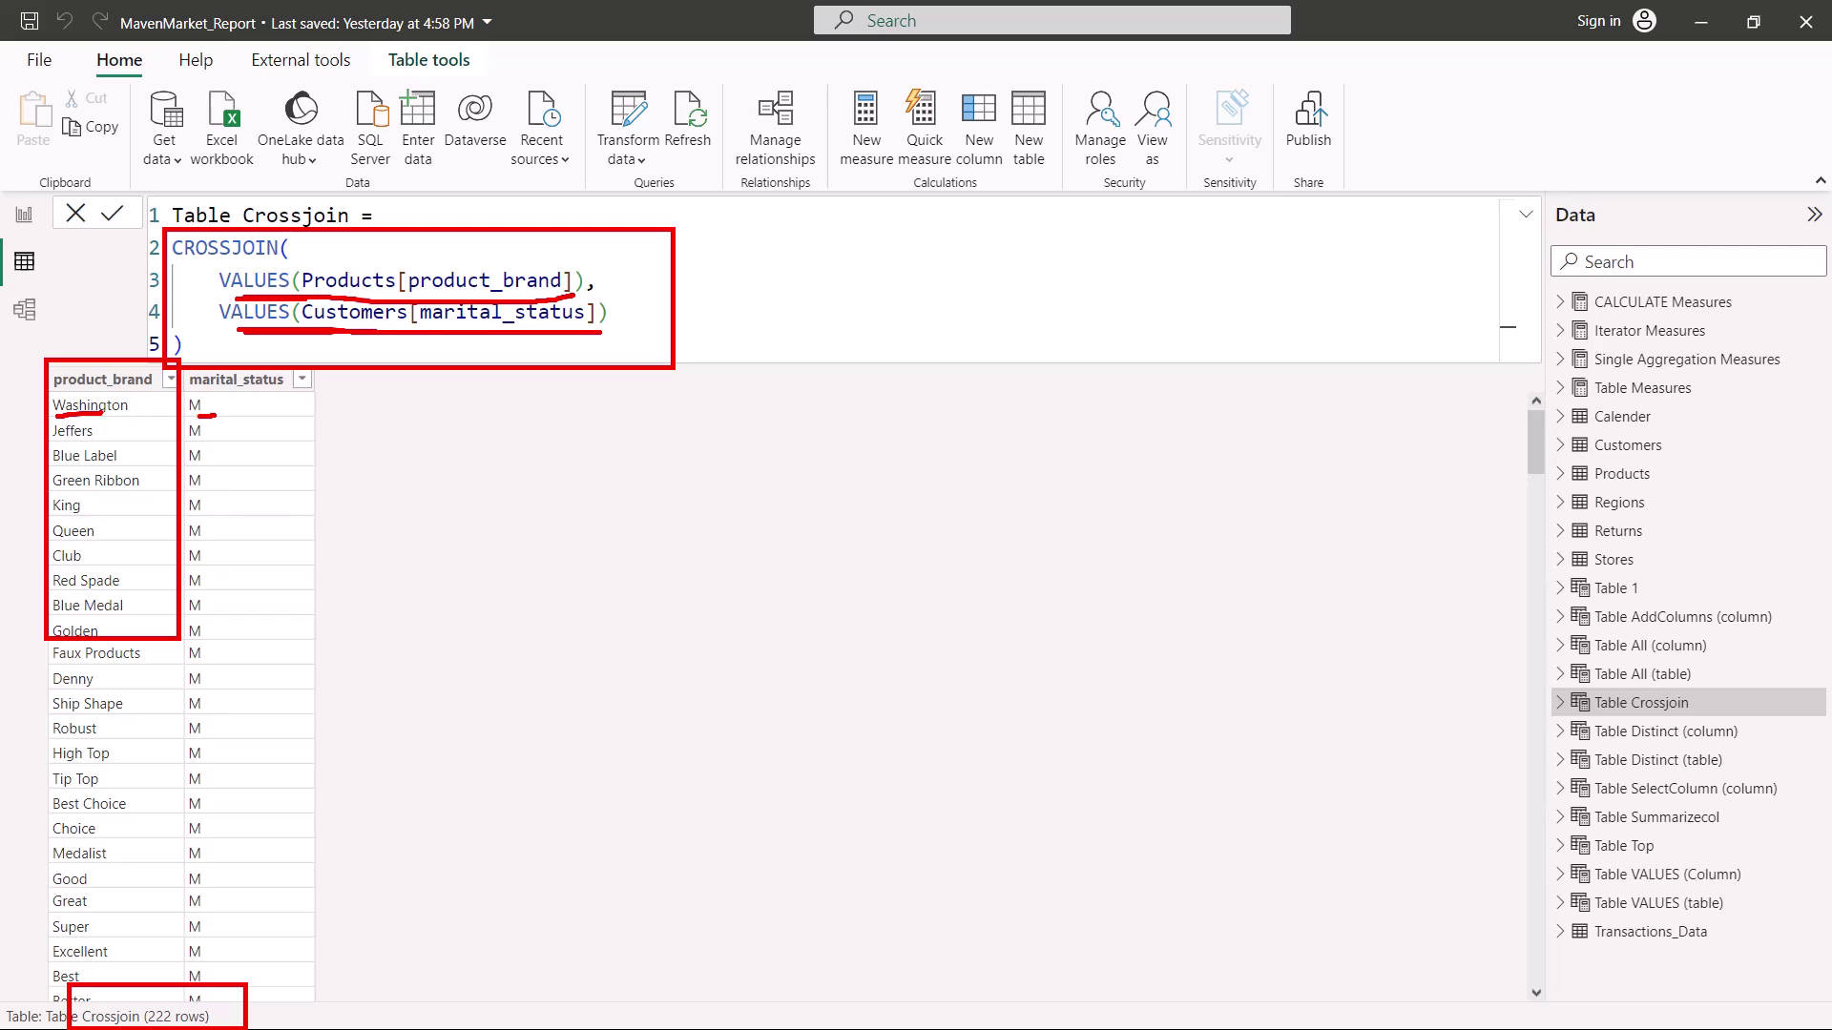